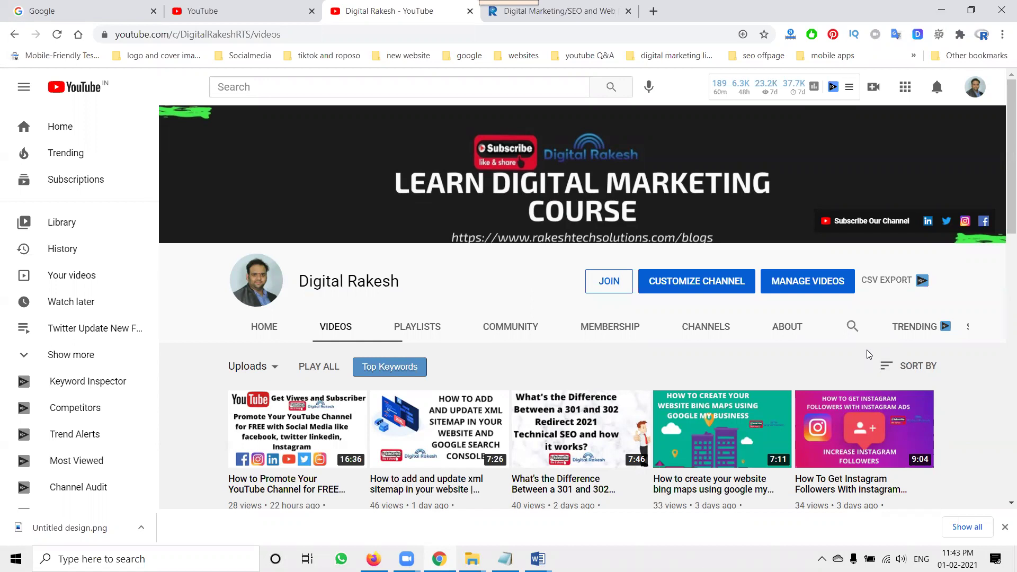
- Switch from YouTube to the rakeshtechsolutions.com tab and dismiss its Subscribe popup
click(592, 11)
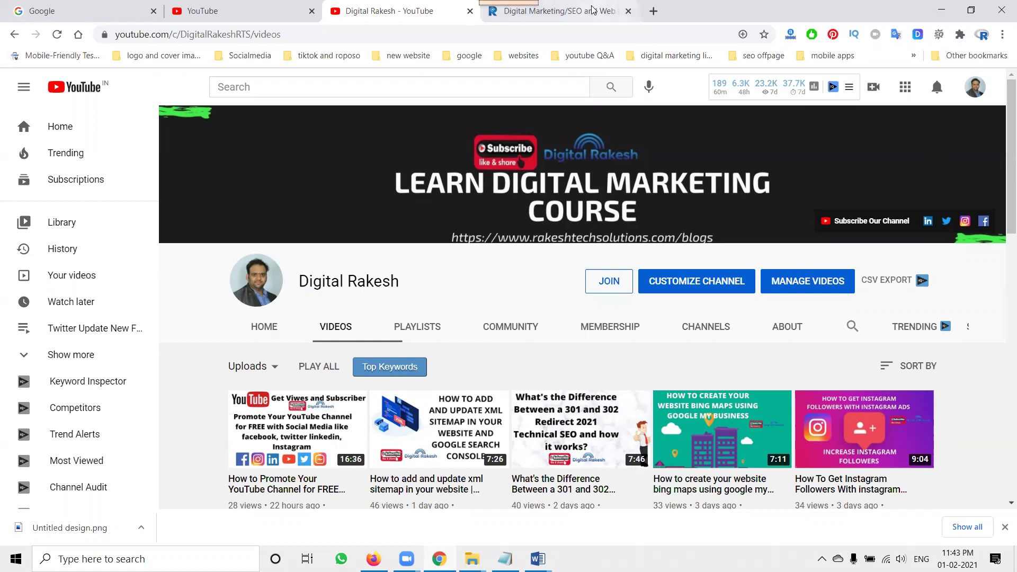
click(707, 412)
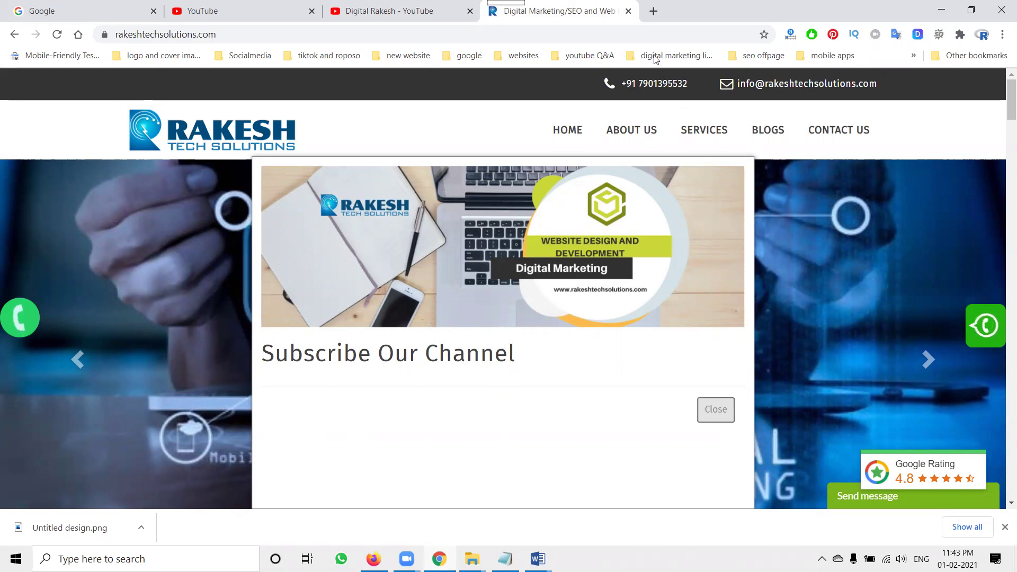
- Search the business on Google in a new tab and cancel out of its write-review form
click(652, 16)
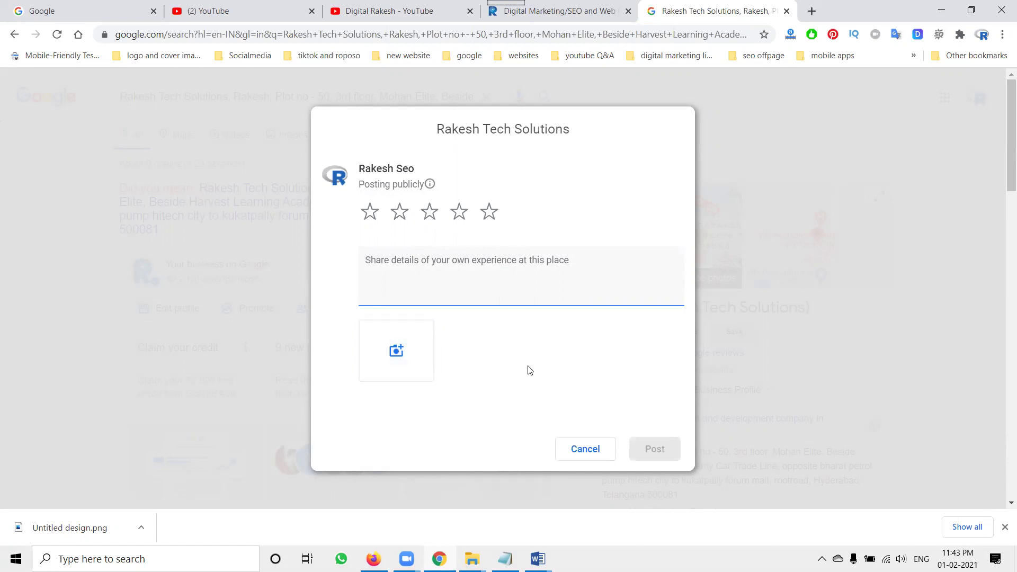
click(584, 449)
- Return to the website's footer, then bring up the Google Maps Reviews Word document
click(562, 15)
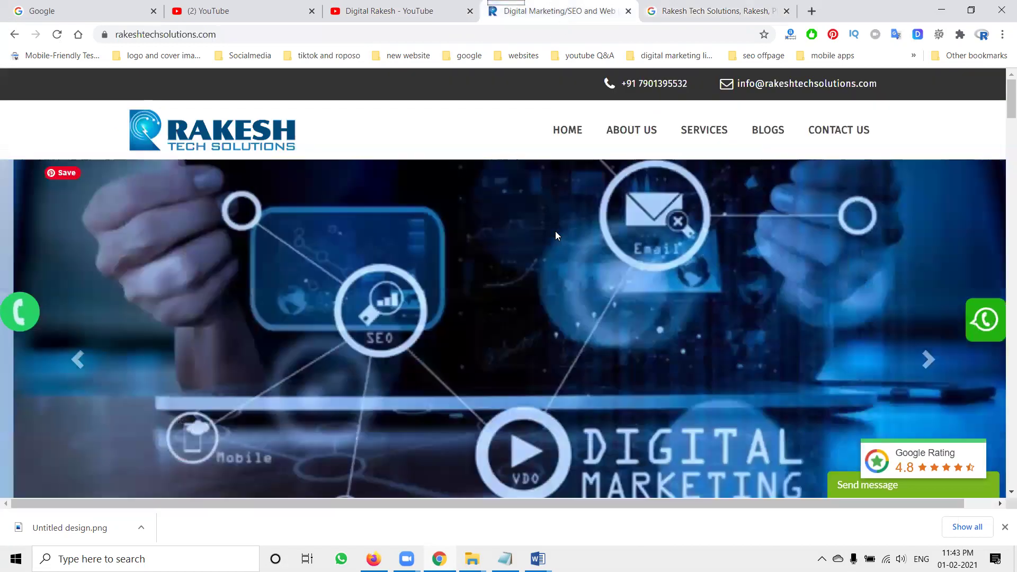
scroll(555, 233, down, 5)
scroll(557, 262, down, 5)
scroll(558, 294, down, 5)
scroll(559, 305, down, 3)
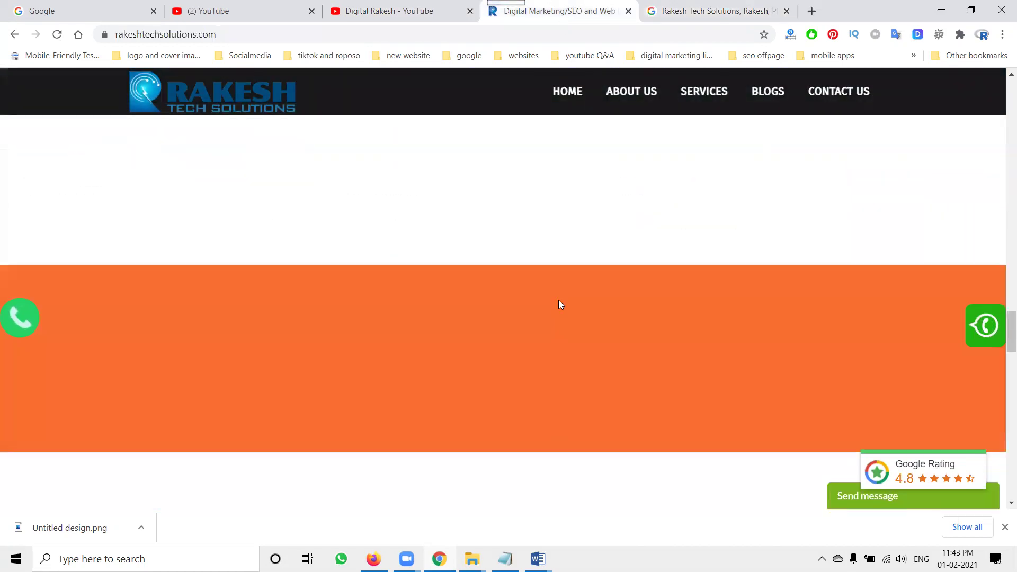
scroll(559, 305, down, 5)
scroll(559, 311, down, 5)
scroll(558, 309, down, 5)
scroll(558, 314, down, 2)
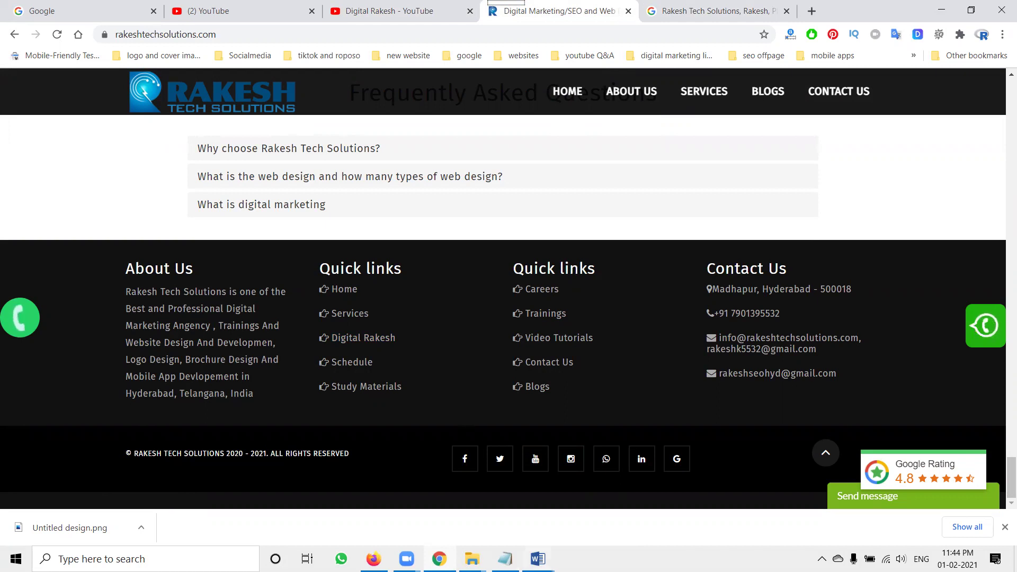
click(537, 559)
click(614, 499)
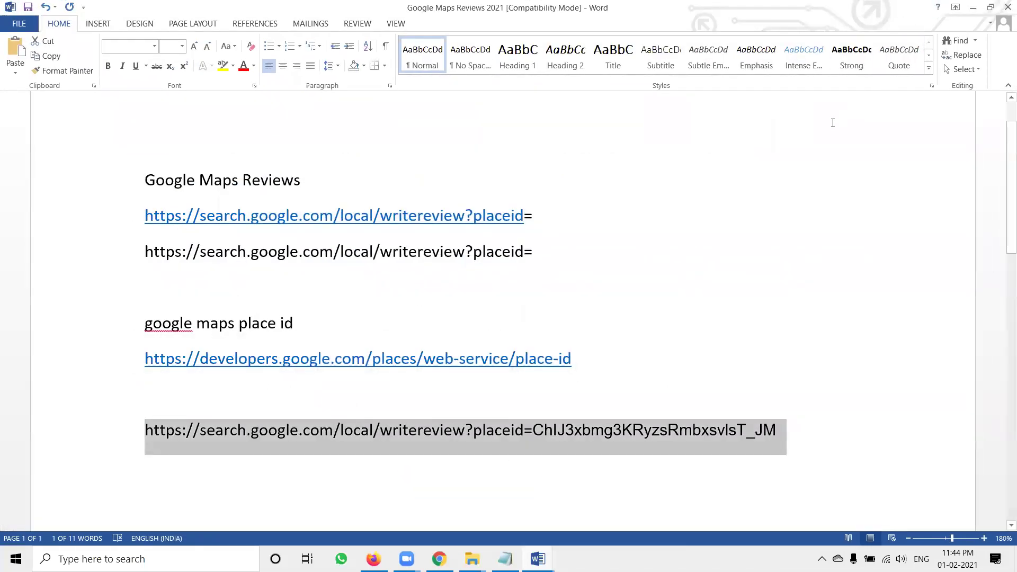
- Select the developers.google.com place-id URL in Word, minimize Word and start a new Chrome tab
click(104, 368)
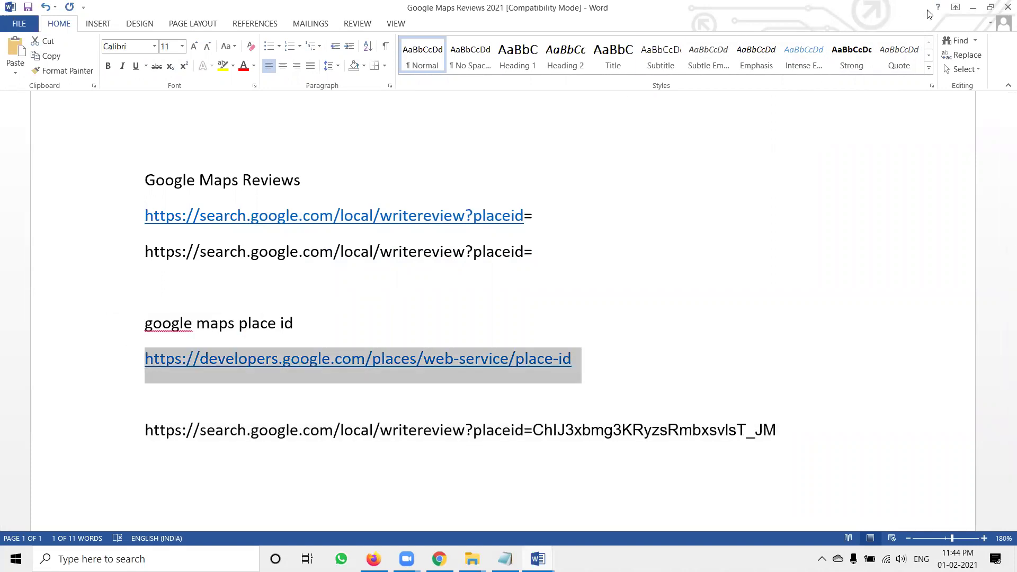
click(972, 8)
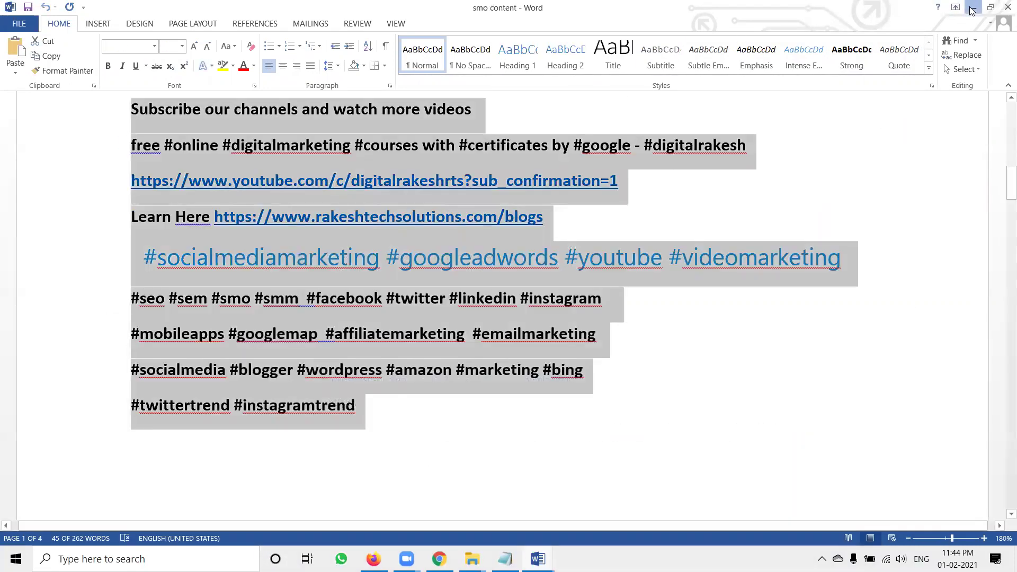
click(972, 8)
key(ctrl+t)
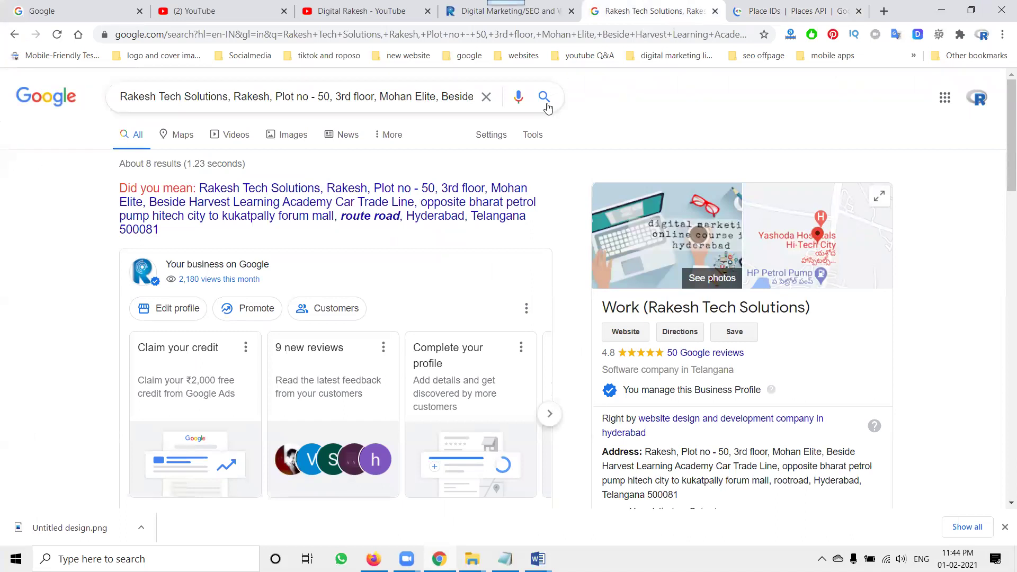
- Rerun the Rakesh Tech Solutions Google search, then close that results tab
click(546, 105)
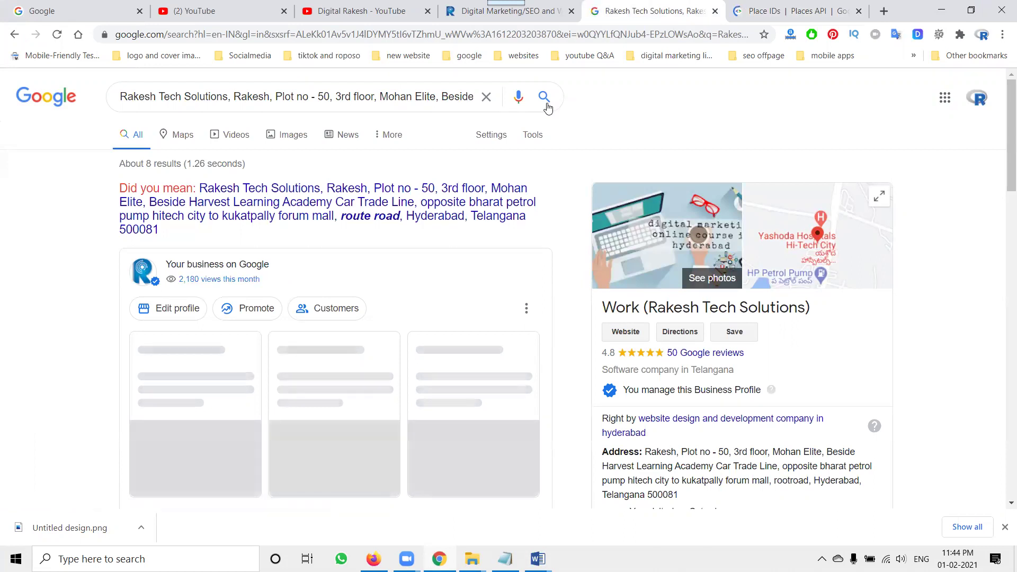
click(715, 12)
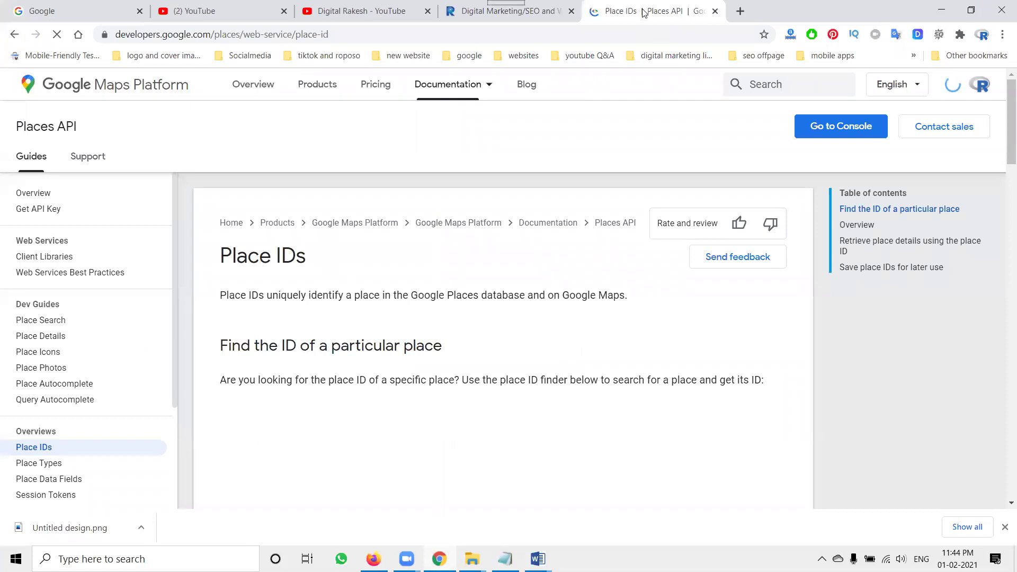
scroll(254, 273, down, 2)
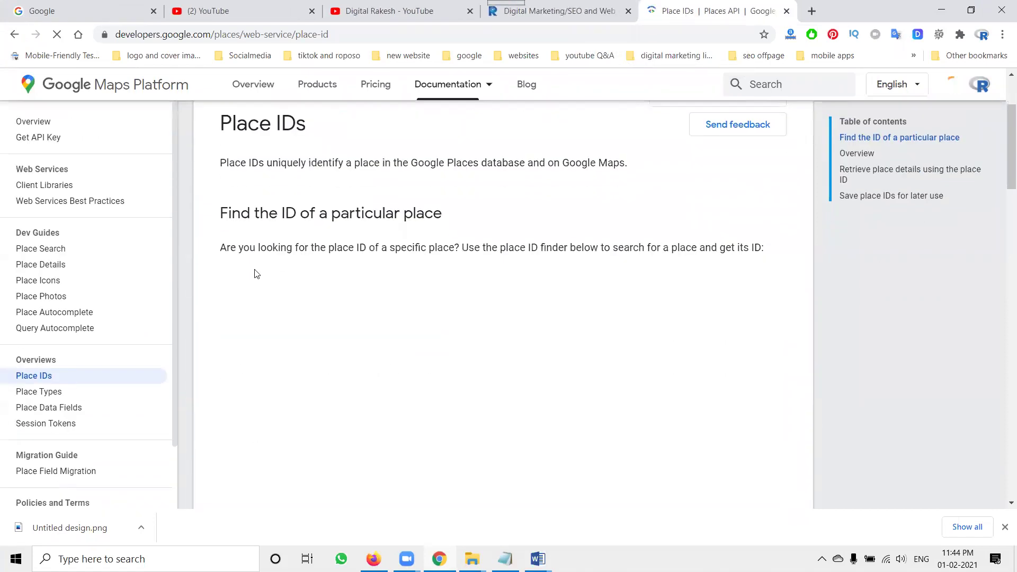
scroll(250, 257, up, 2)
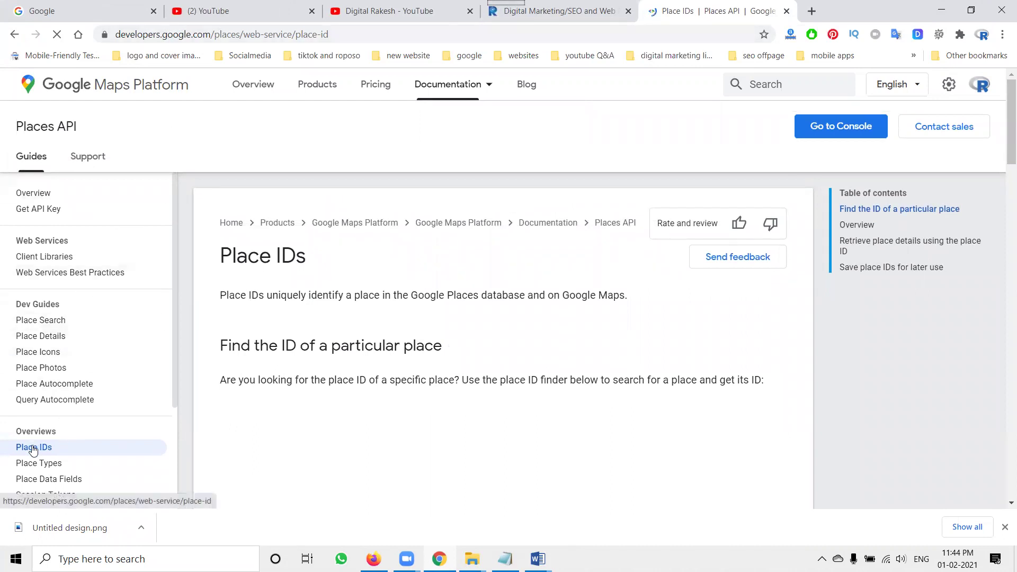
scroll(370, 341, down, 3)
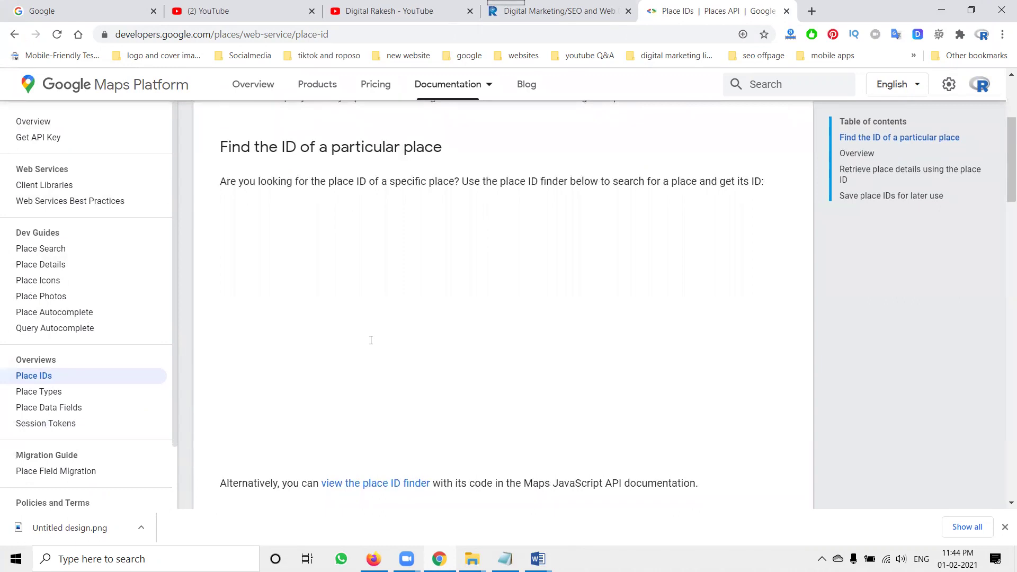
scroll(370, 340, down, 3)
scroll(371, 345, up, 3)
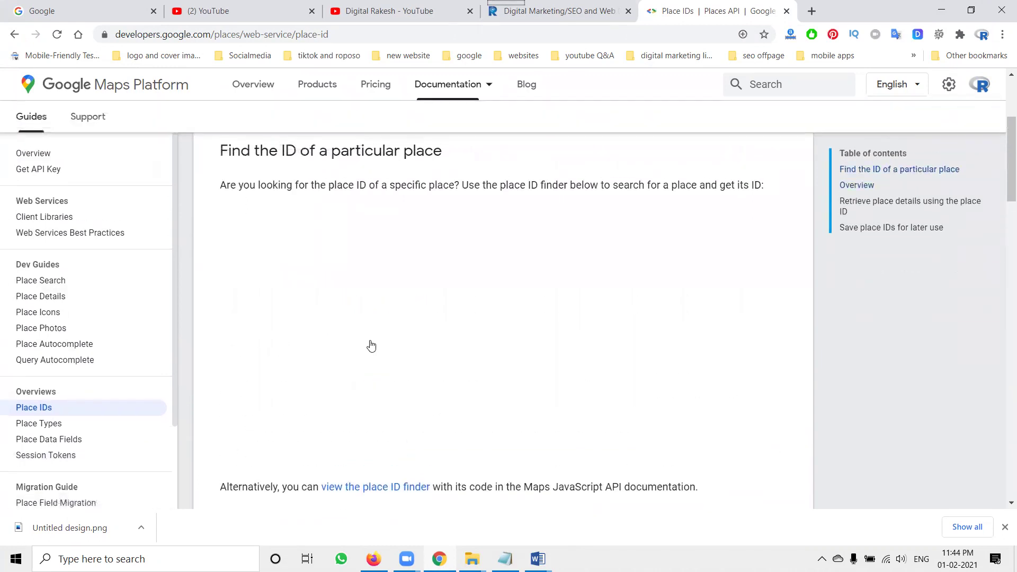
scroll(371, 345, up, 1)
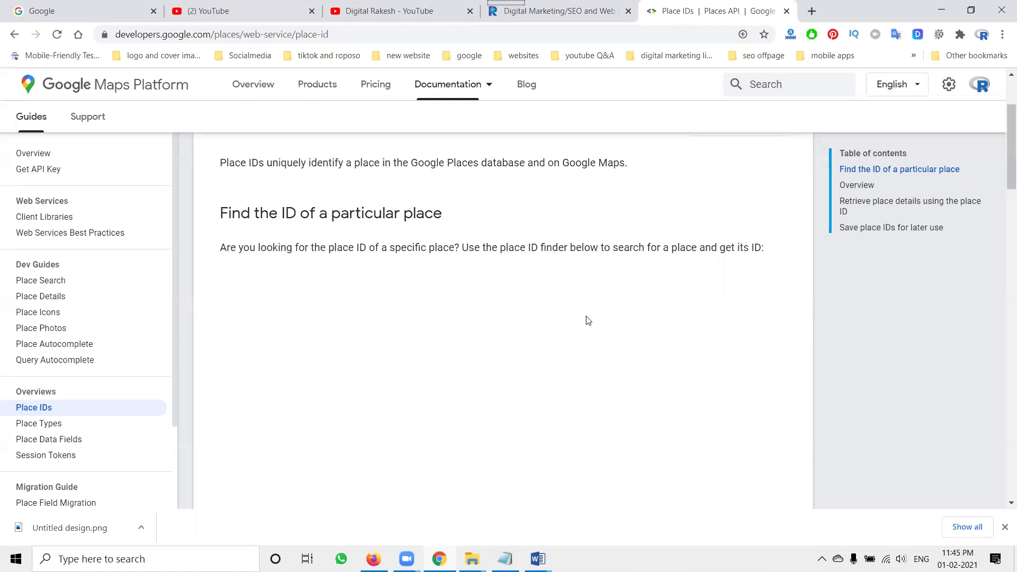
- Reload the Place IDs page with F5 so the place ID finder map loads
key(F5)
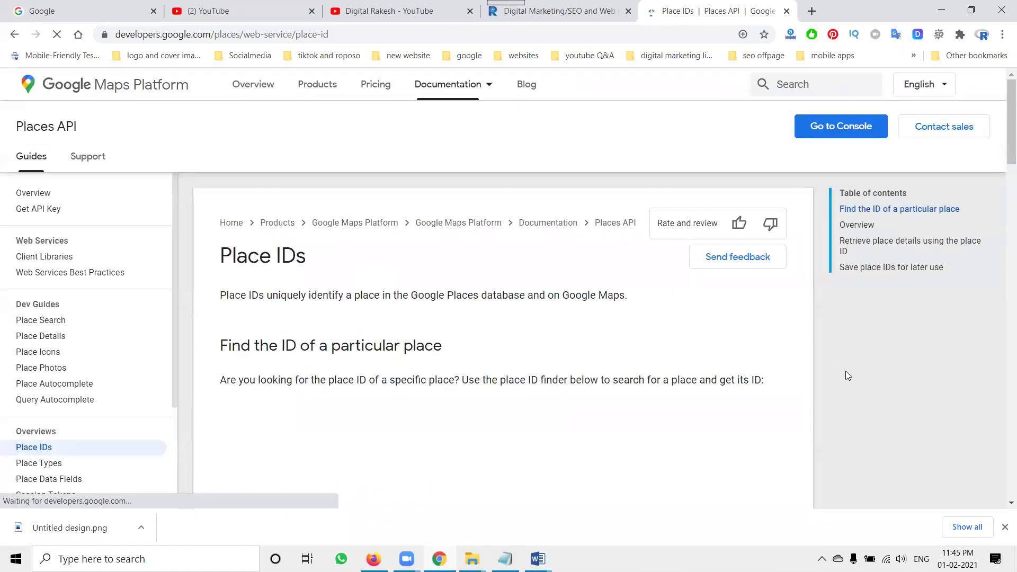
scroll(666, 372, down, 3)
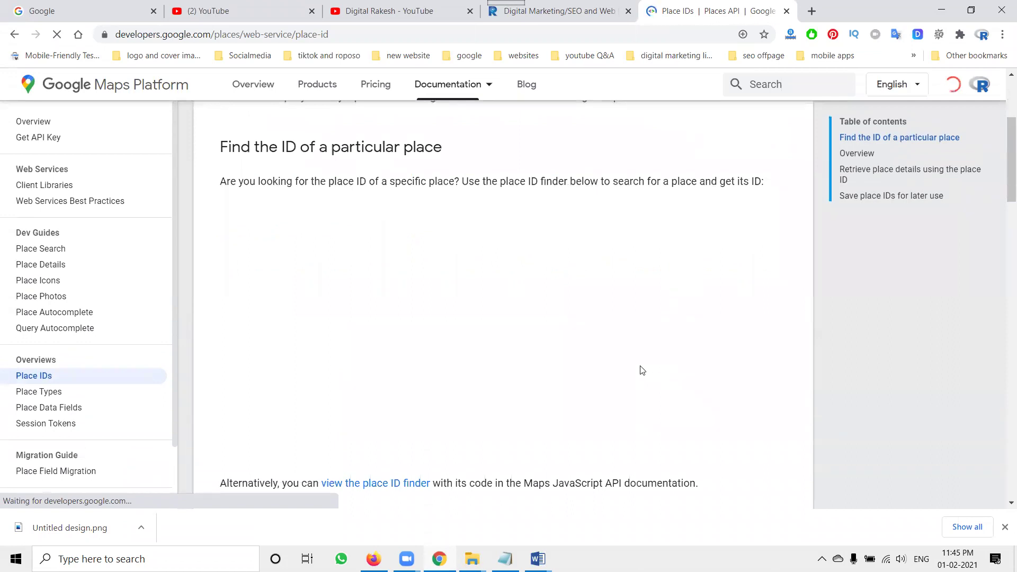
scroll(609, 338, down, 2)
scroll(609, 338, down, 2)
scroll(609, 337, down, 3)
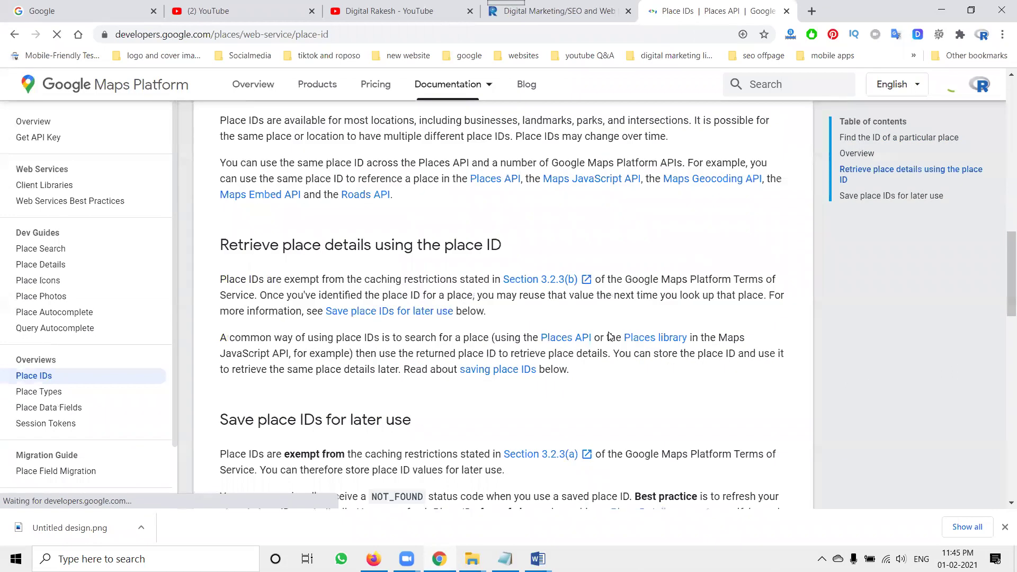
scroll(609, 338, up, 3)
scroll(609, 338, up, 3)
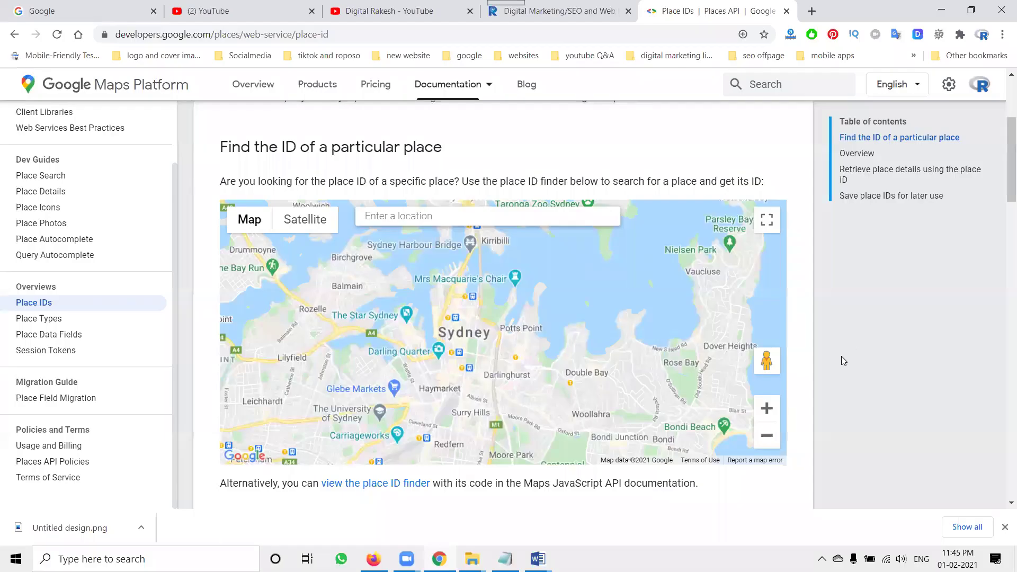
- Find 'rakesh tech solutions' in the place ID finder, select its Place ID, and go to Word
click(513, 218)
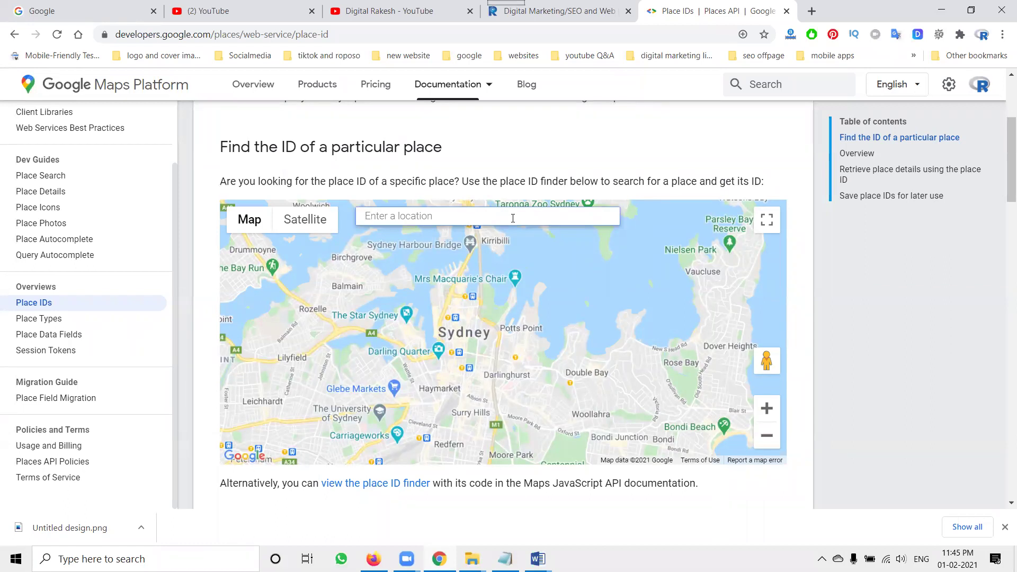
text(rakesh)
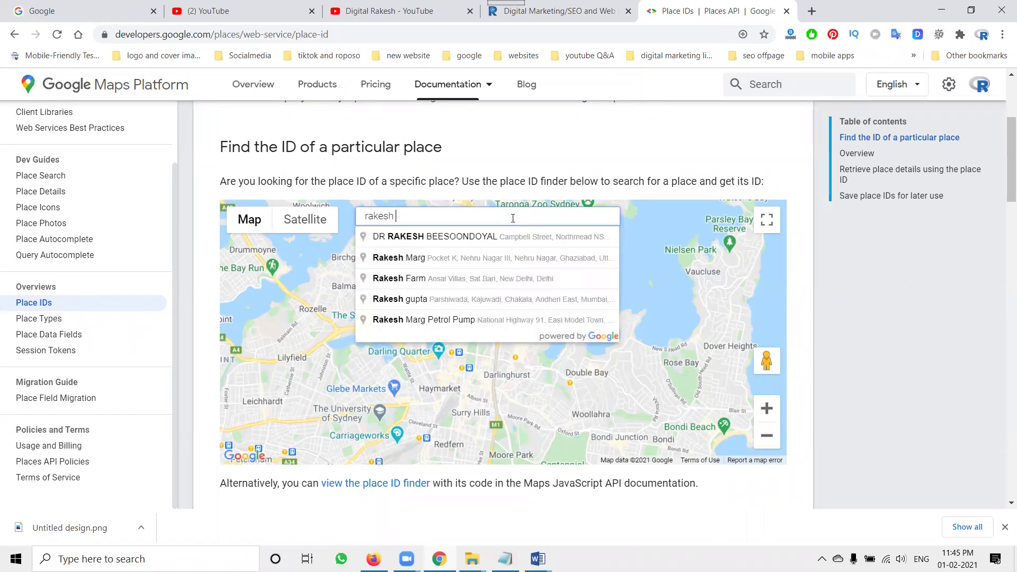
text( tech solu)
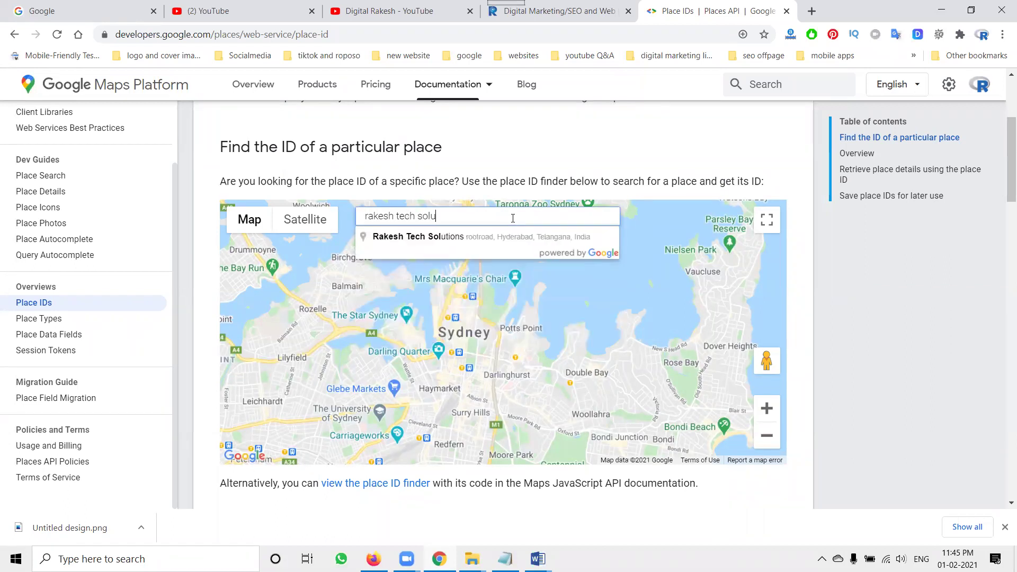
text(tions)
click(506, 237)
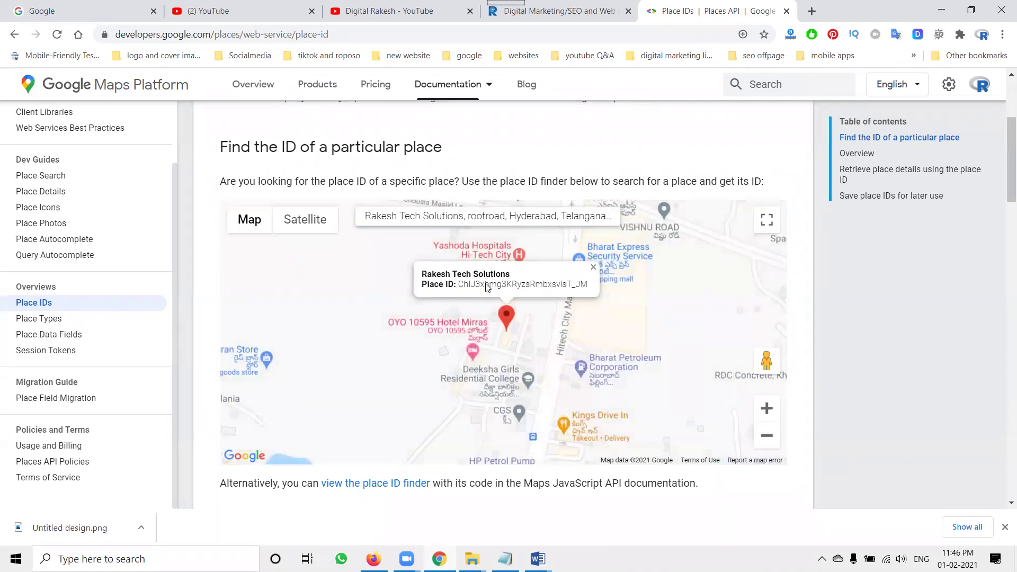
double_click(486, 284)
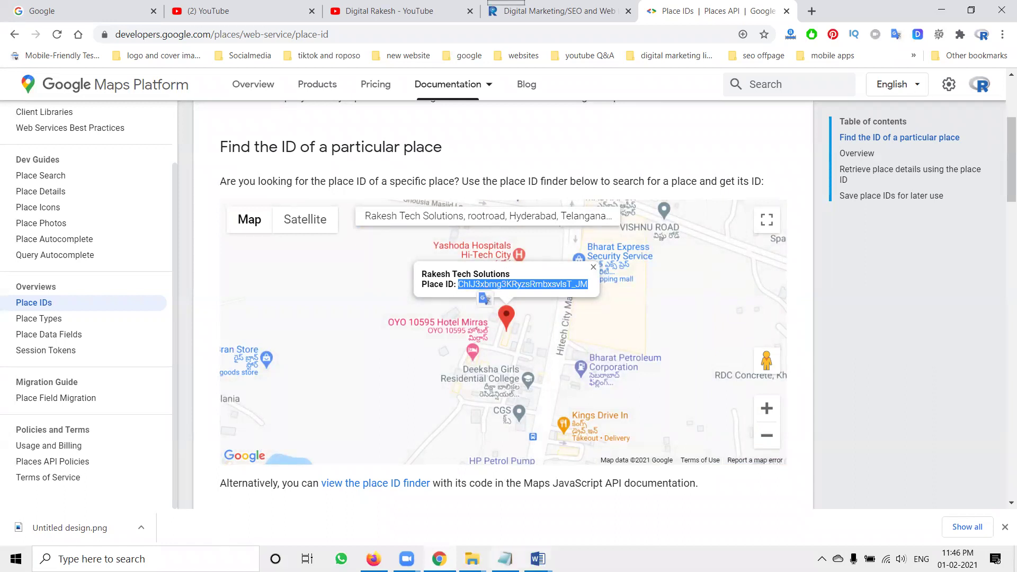
click(538, 558)
- In the Google Maps Reviews 2021 notes, auto-link the full write-review URL by pressing Enter after it
click(502, 511)
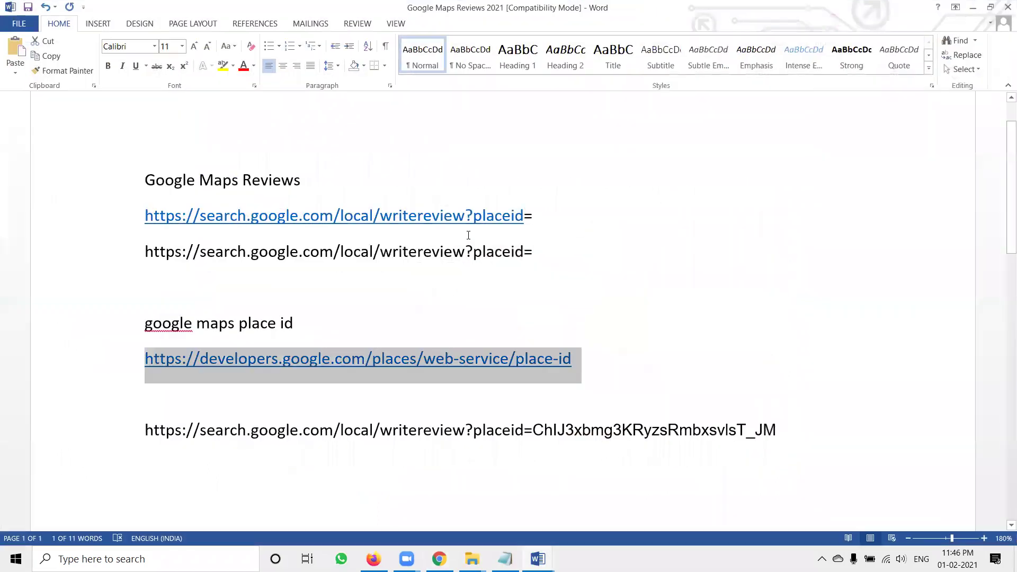
click(542, 217)
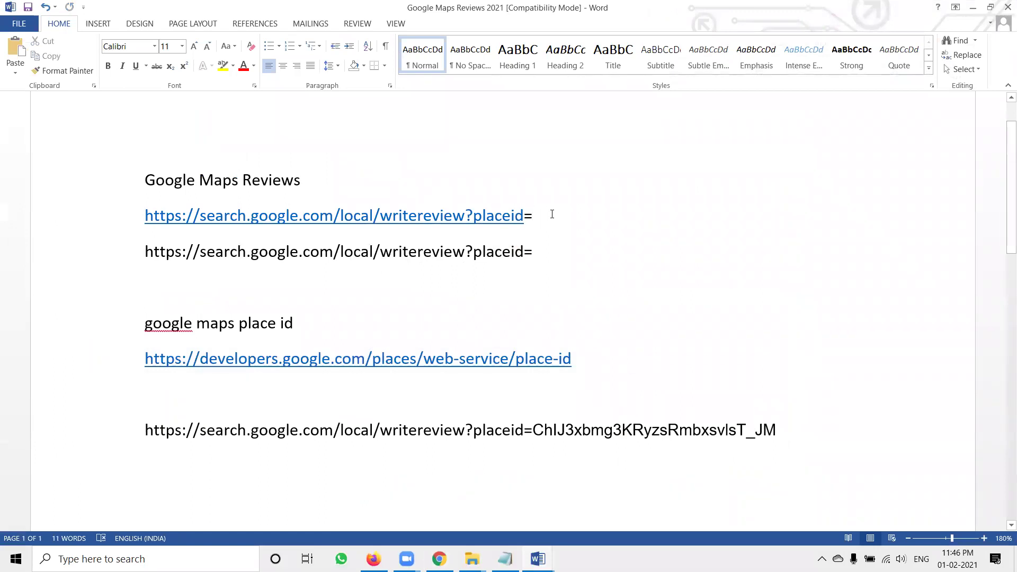
key(Return)
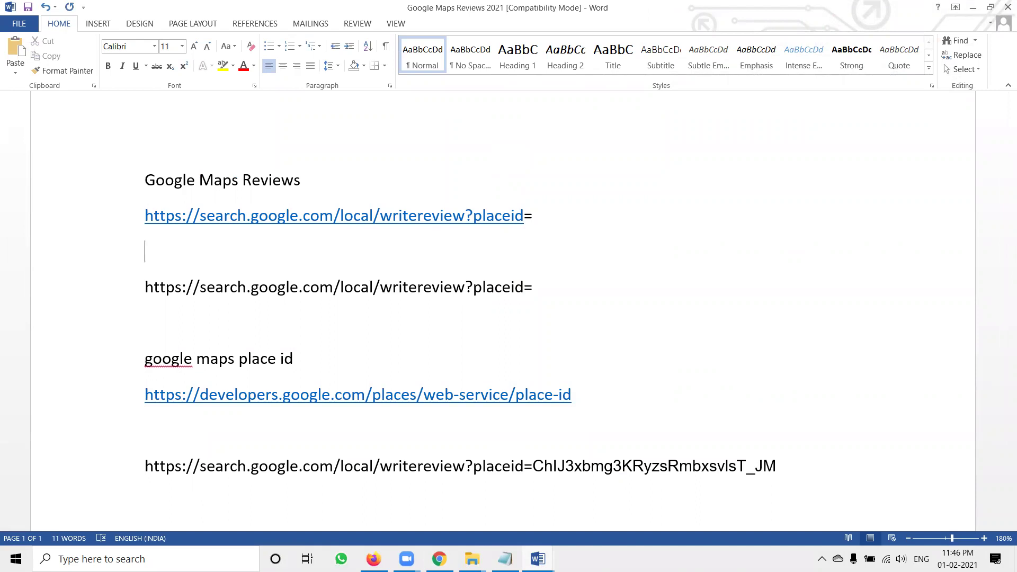
click(535, 217)
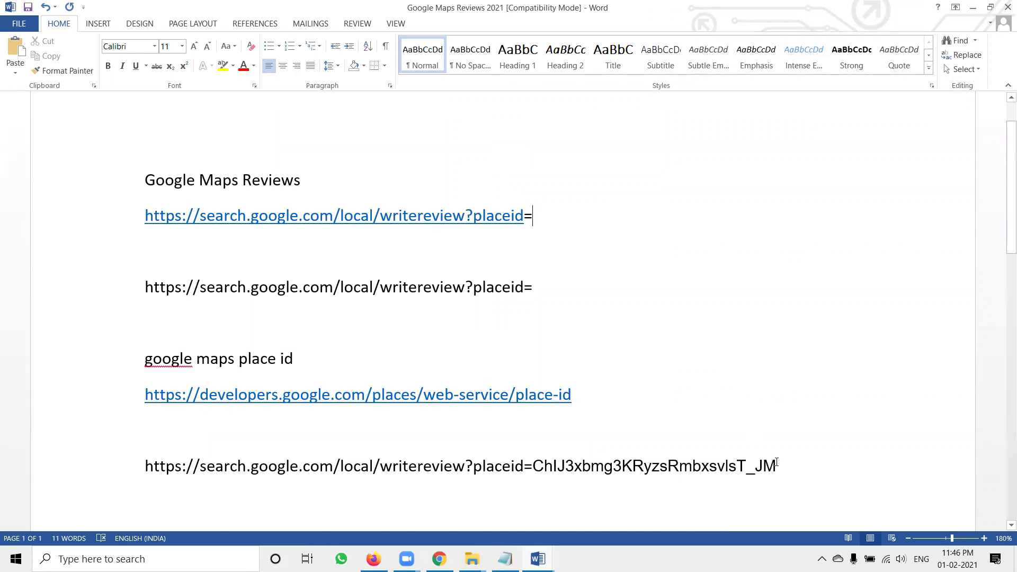
key(Return)
scroll(765, 370, down, 3)
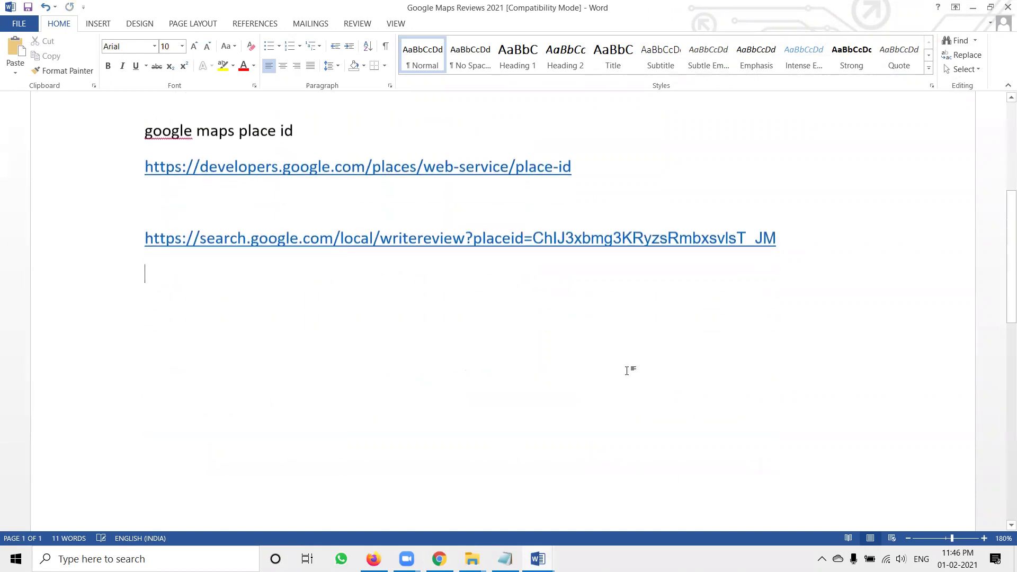
- Select the place ID at the end of the review URL, then switch back to the browser
click(111, 239)
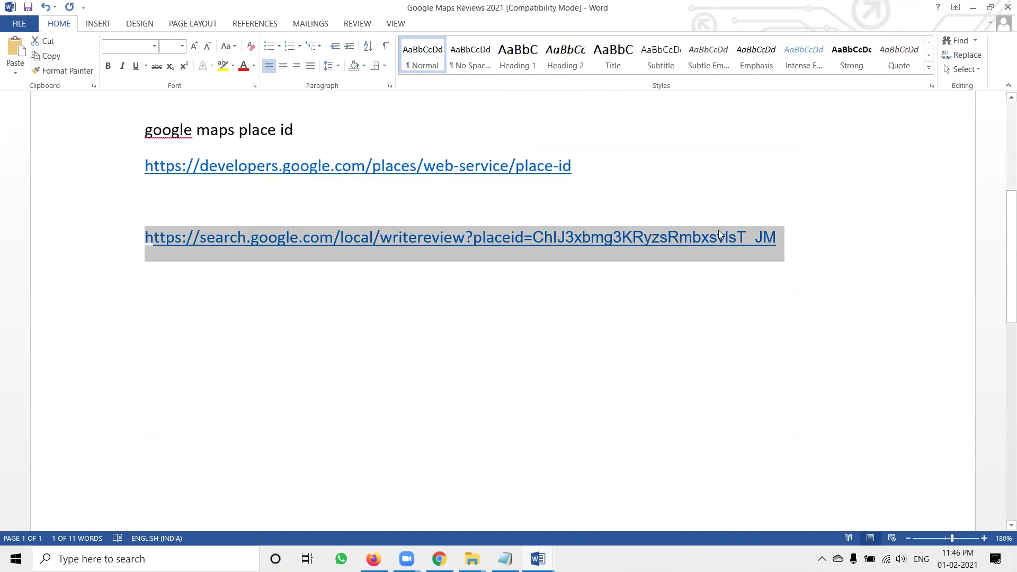
click(566, 262)
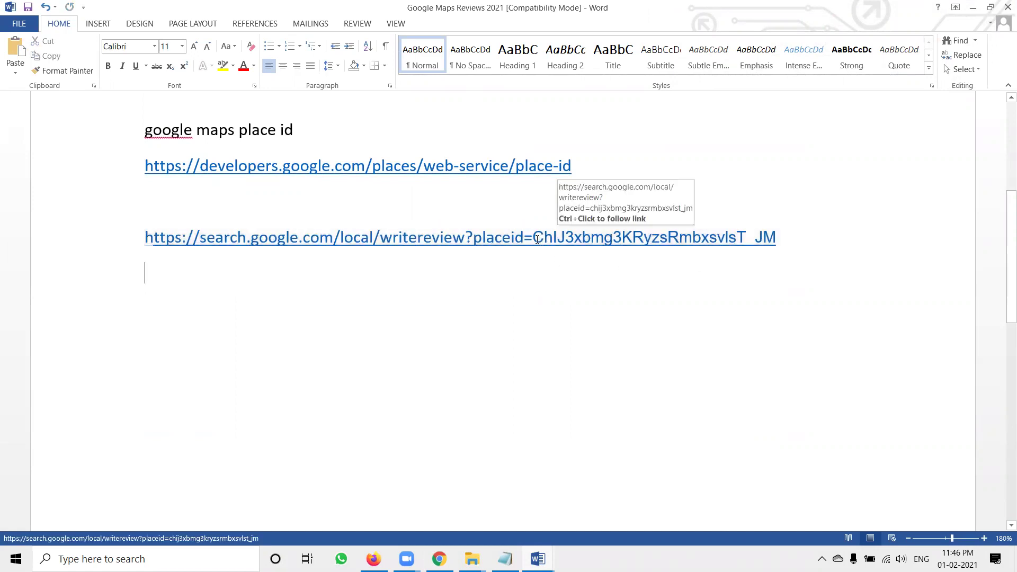
click(536, 240)
drag(546, 237, 777, 238)
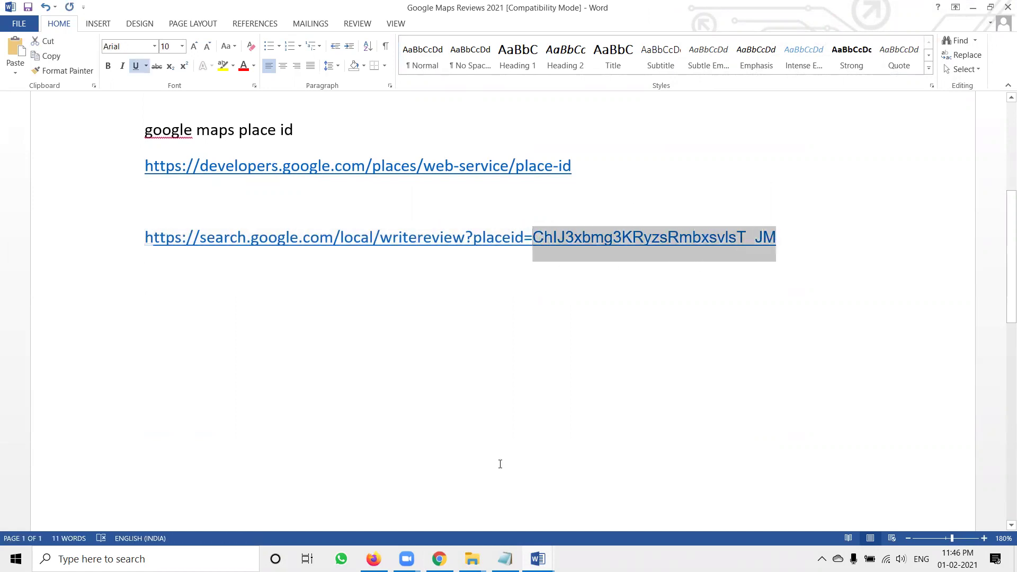
key(alt+Tab)
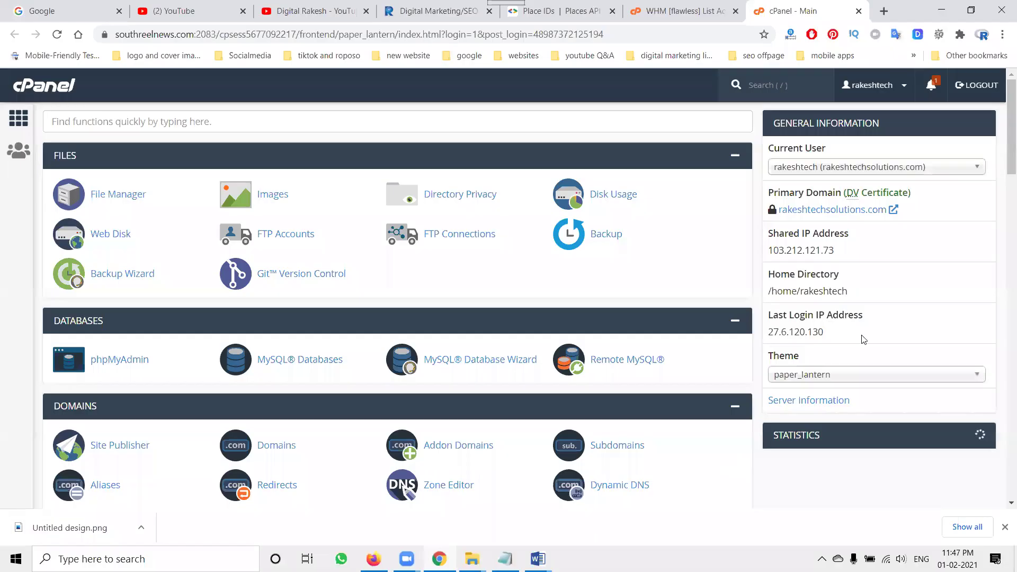
- Select the complete write-review URL in the Word notes and minimize Word to reveal cPanel
click(512, 541)
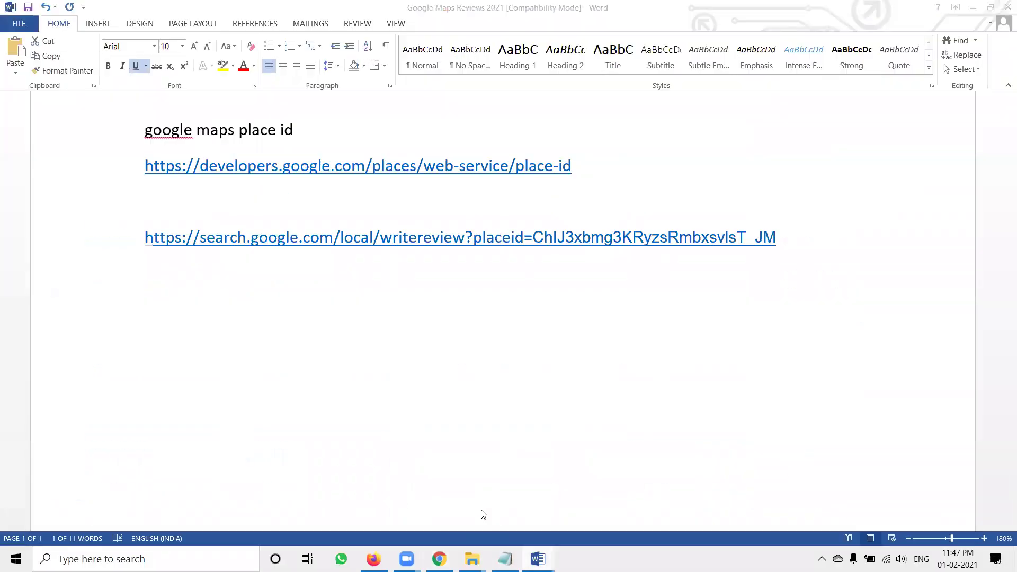
click(98, 251)
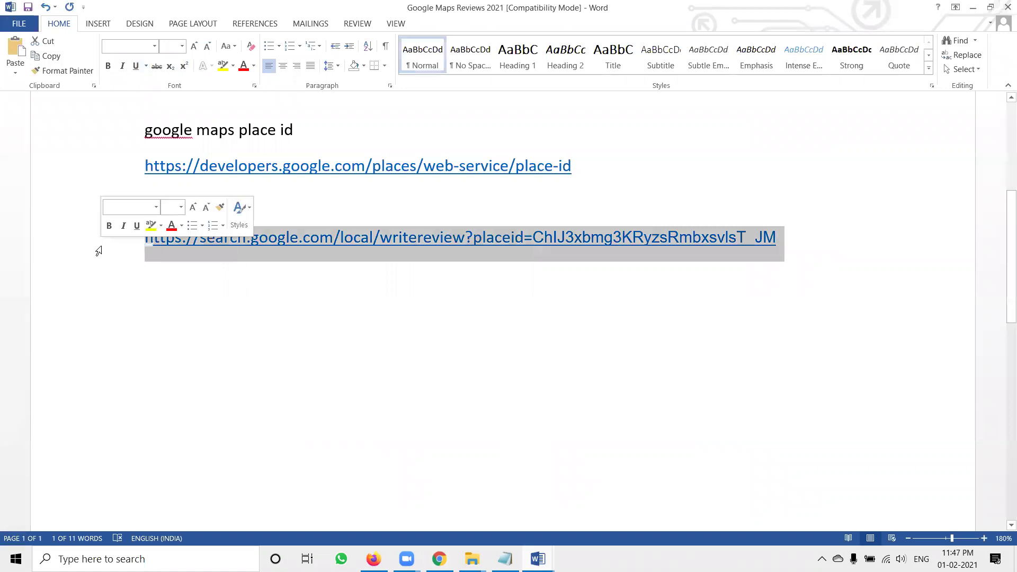
click(976, 6)
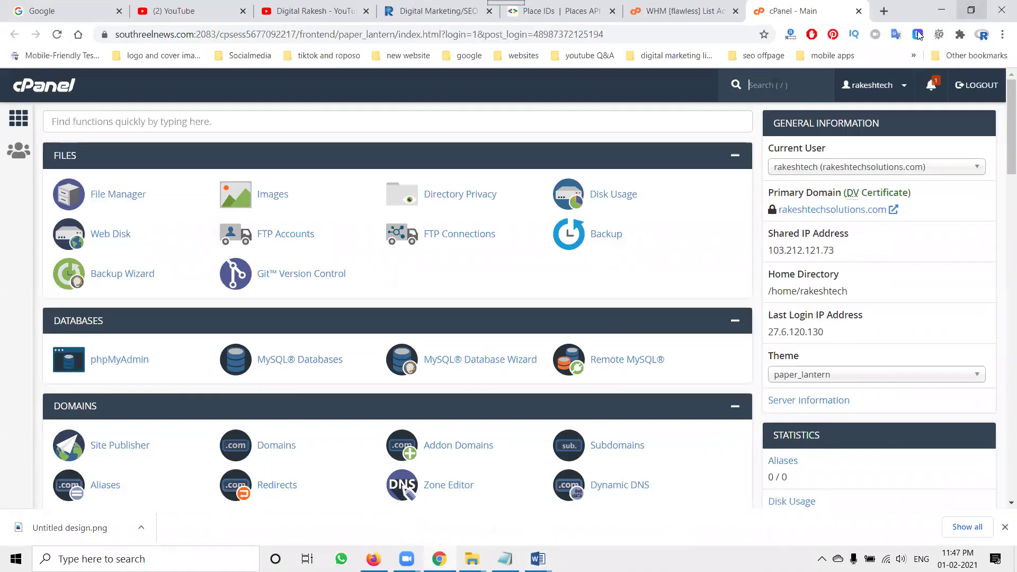
- In cPanel File Manager, navigate public_html > application > views > includes
click(117, 206)
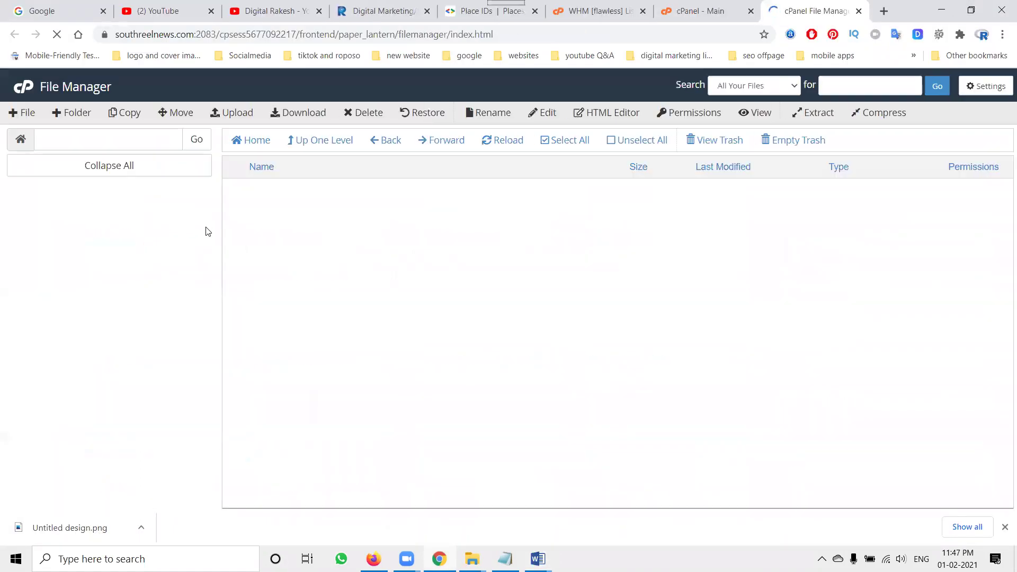
double_click(316, 229)
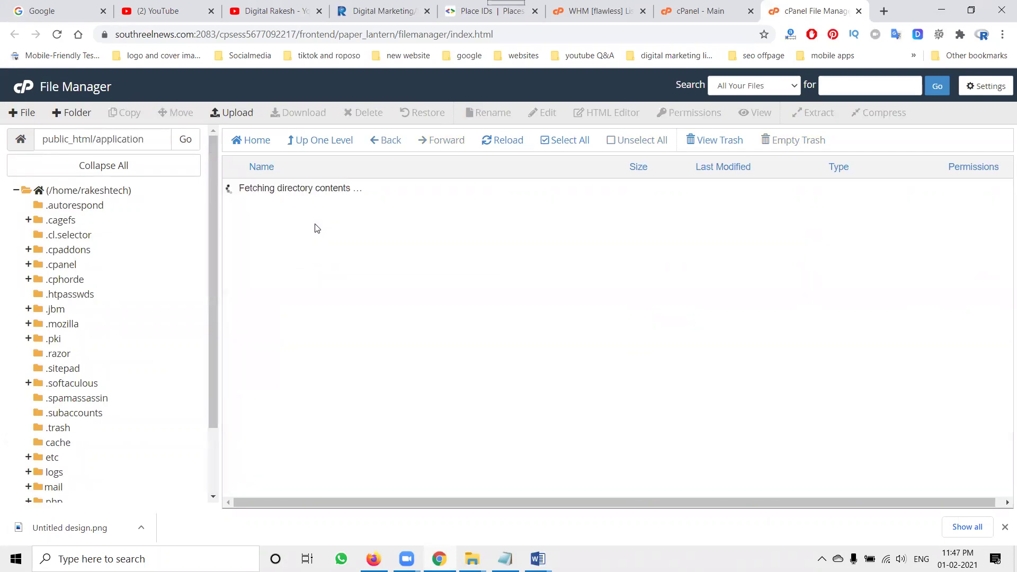
double_click(301, 423)
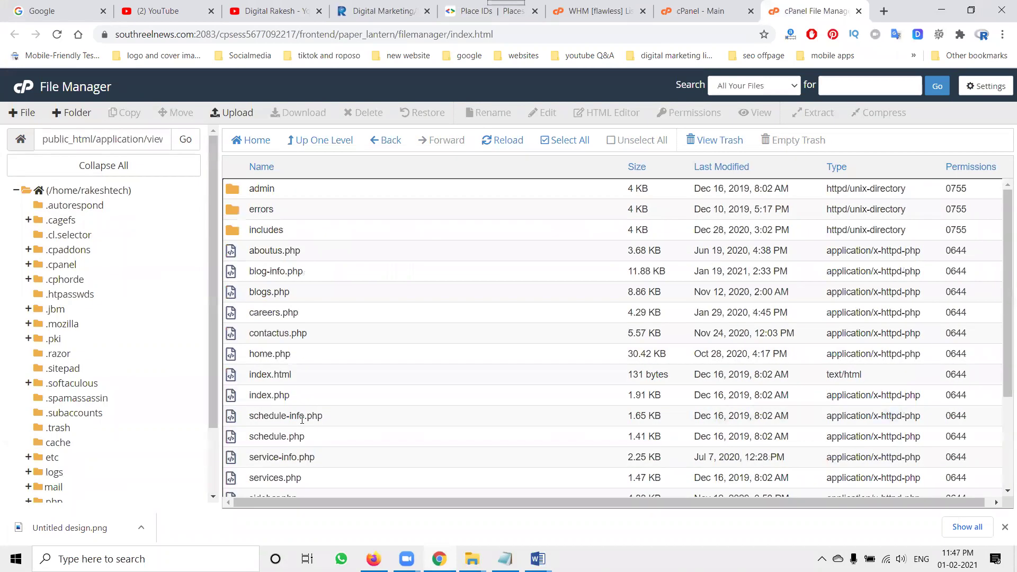
double_click(291, 230)
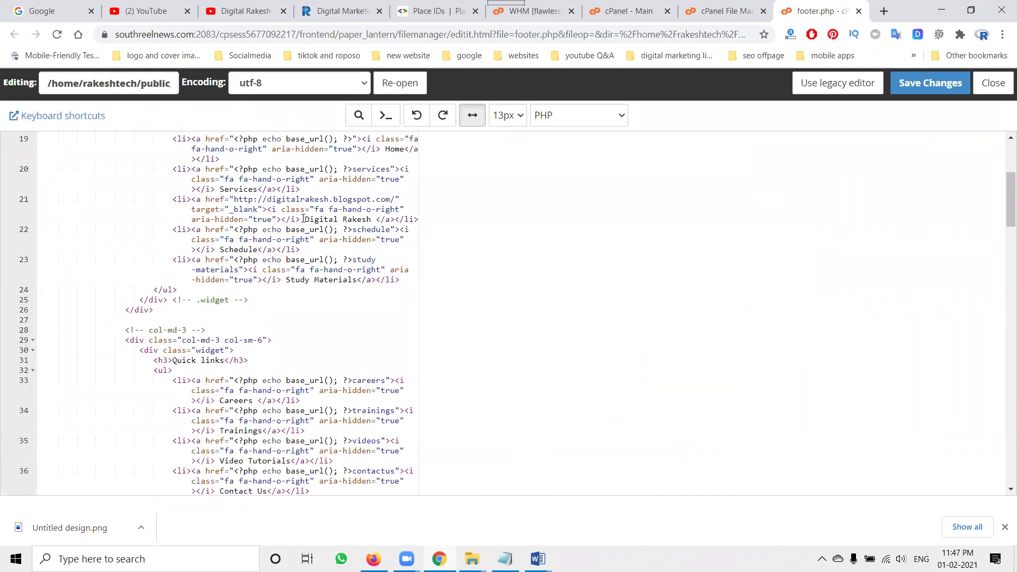
- Replace the blogspot href on footer.php line 21 with the write-review URL and save changes
drag(305, 219, 371, 219)
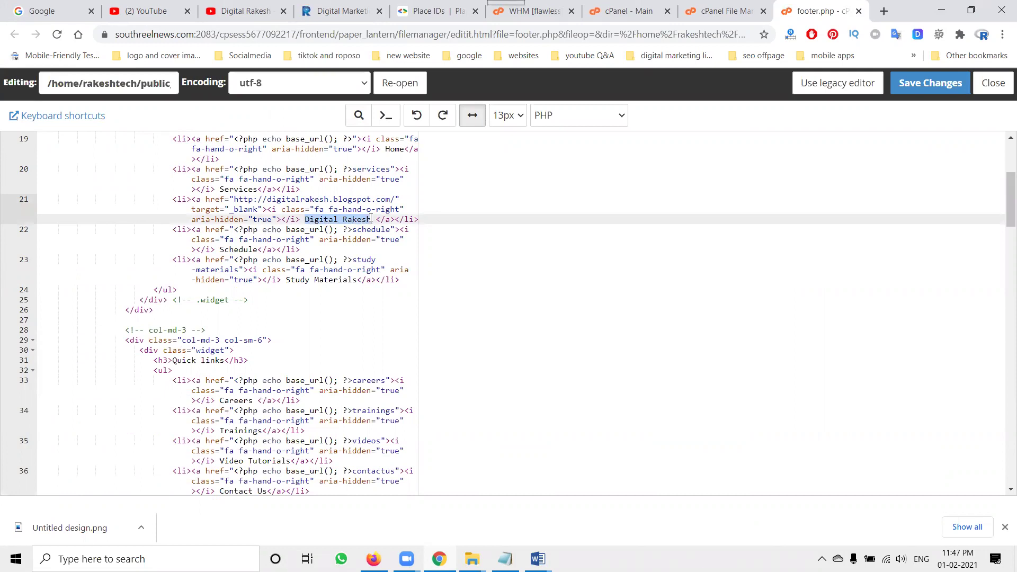
text(Reviews)
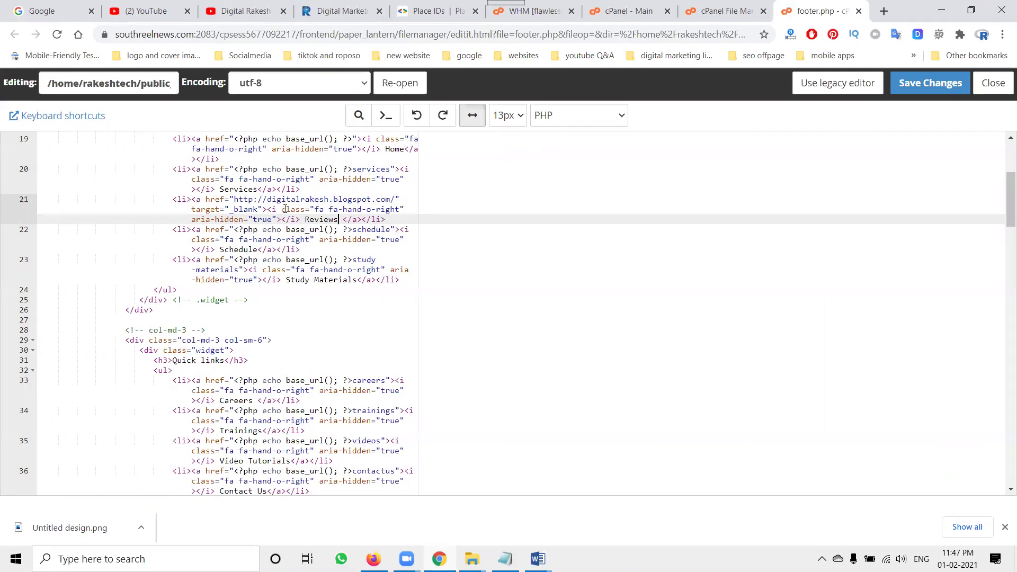
drag(233, 200, 396, 198)
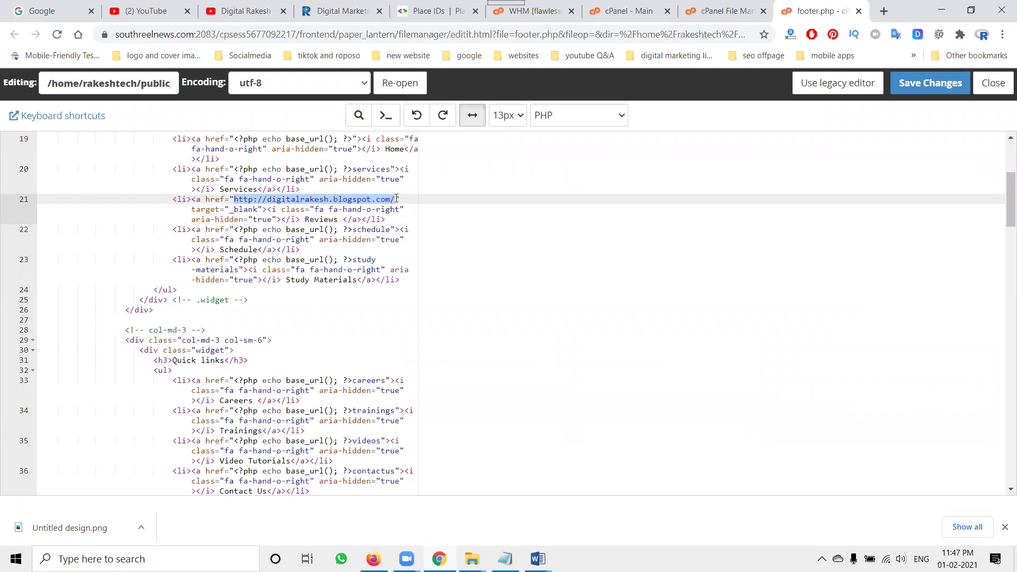
text(https://search.google.com/local/writereview?placeid=ChIJ3xbmg3KRyzsRmbxsvlsT_JM)
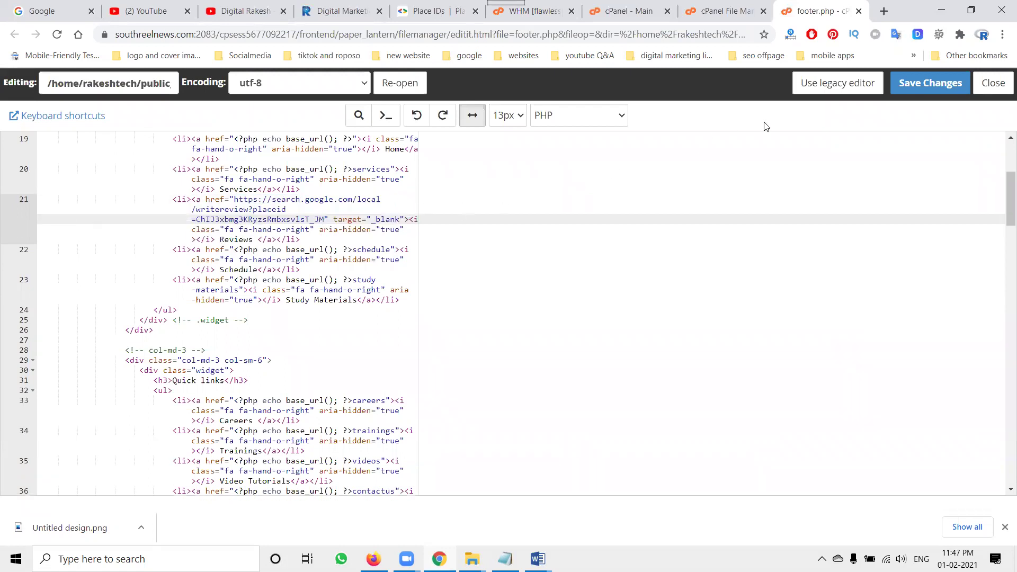
click(907, 83)
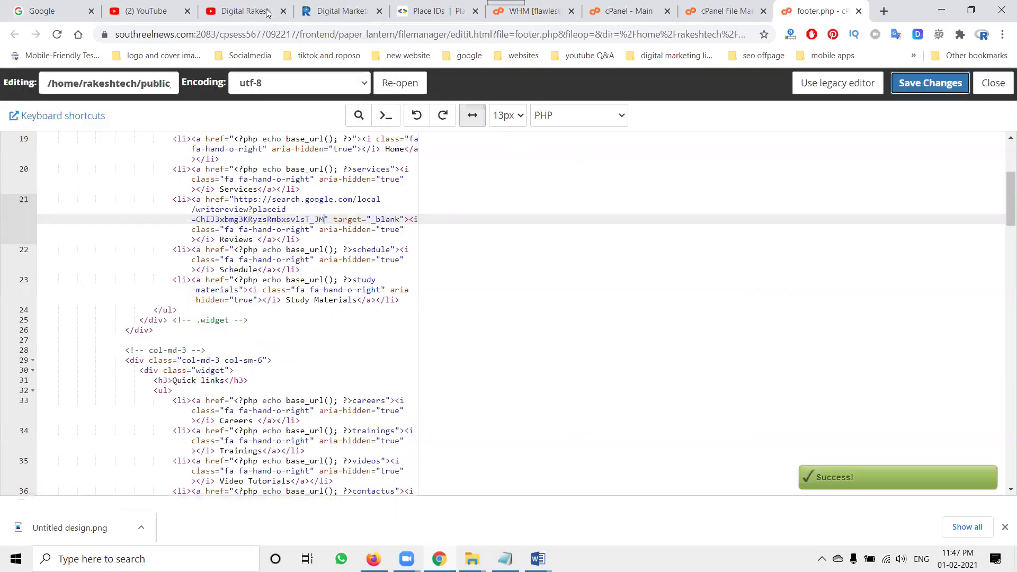
- Switch to the live website tab and reload it to see the new Reviews link
click(325, 6)
key(F5)
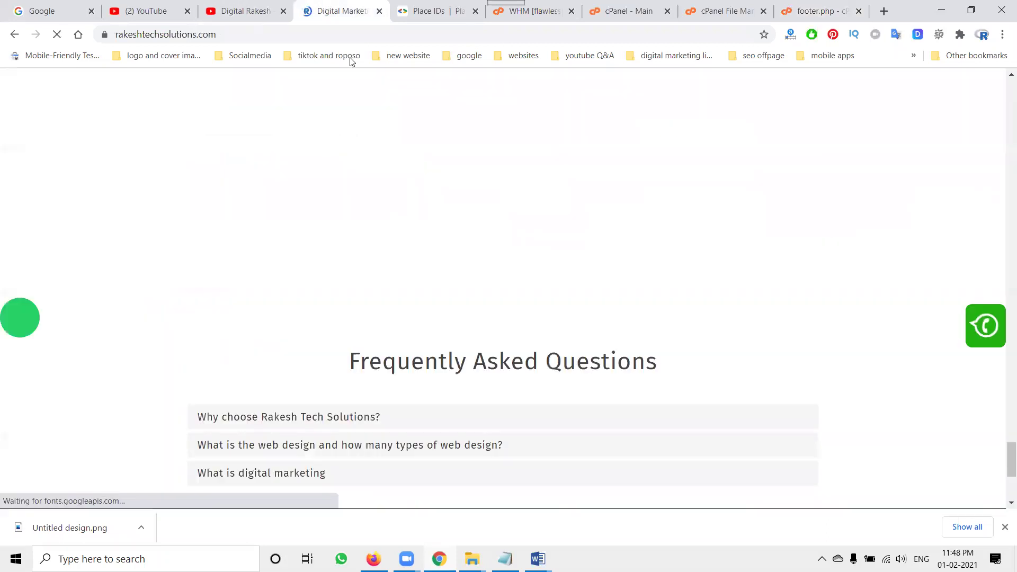
scroll(364, 223, down, 3)
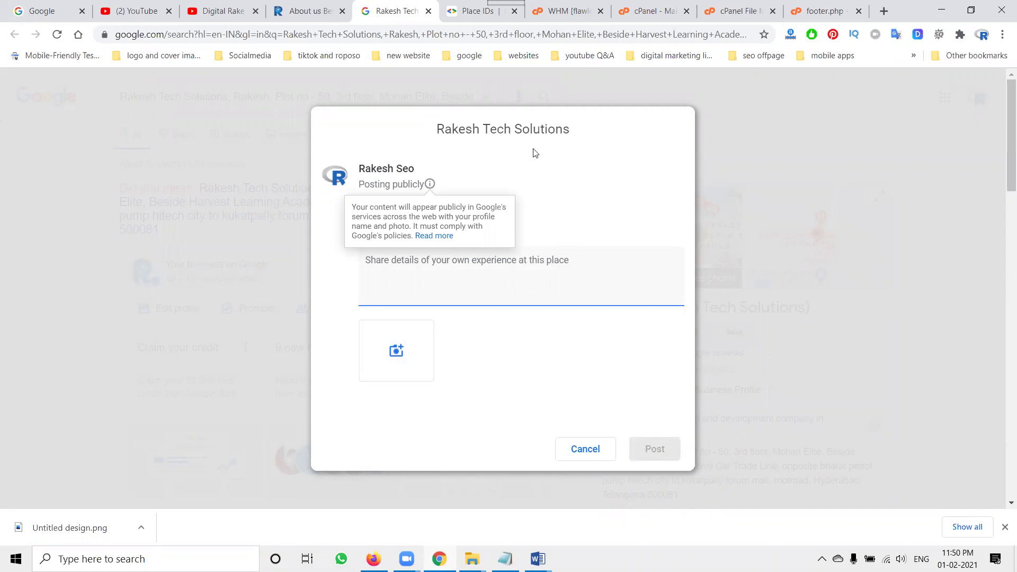
- Return to the Google Maps Platform Place IDs finder page
click(469, 18)
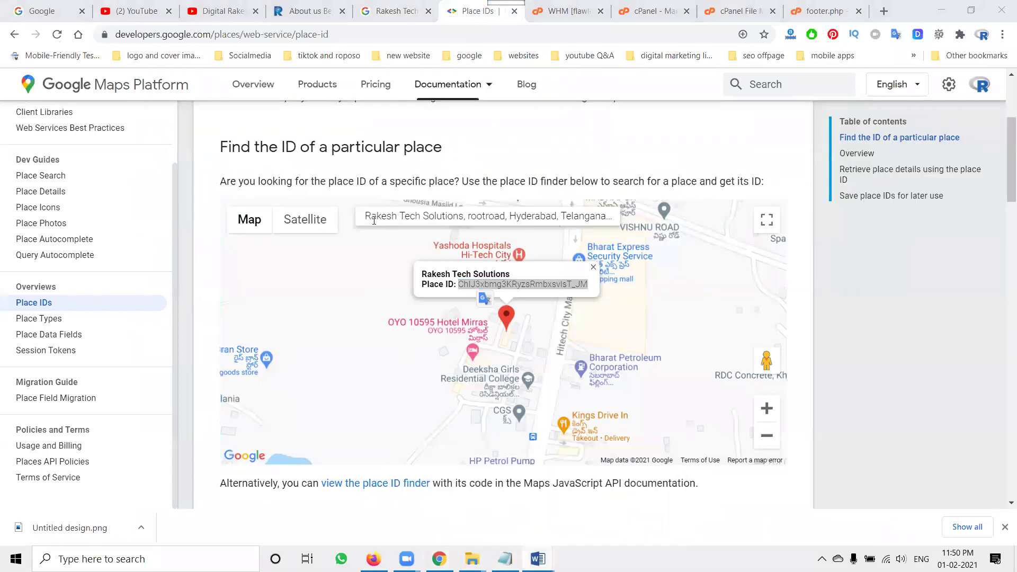
key(alt+Tab)
click(356, 235)
scroll(357, 235, up, 3)
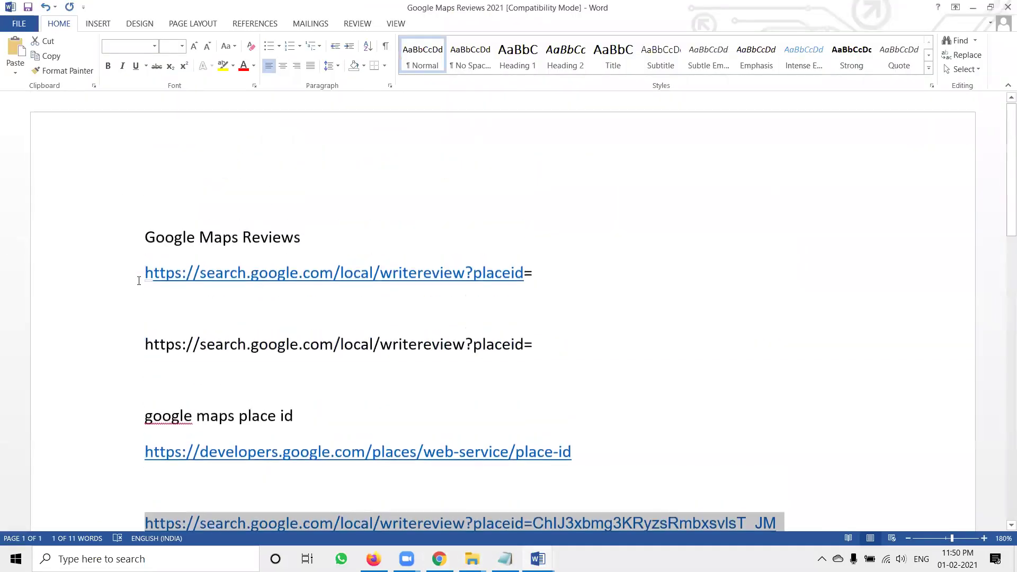
click(116, 278)
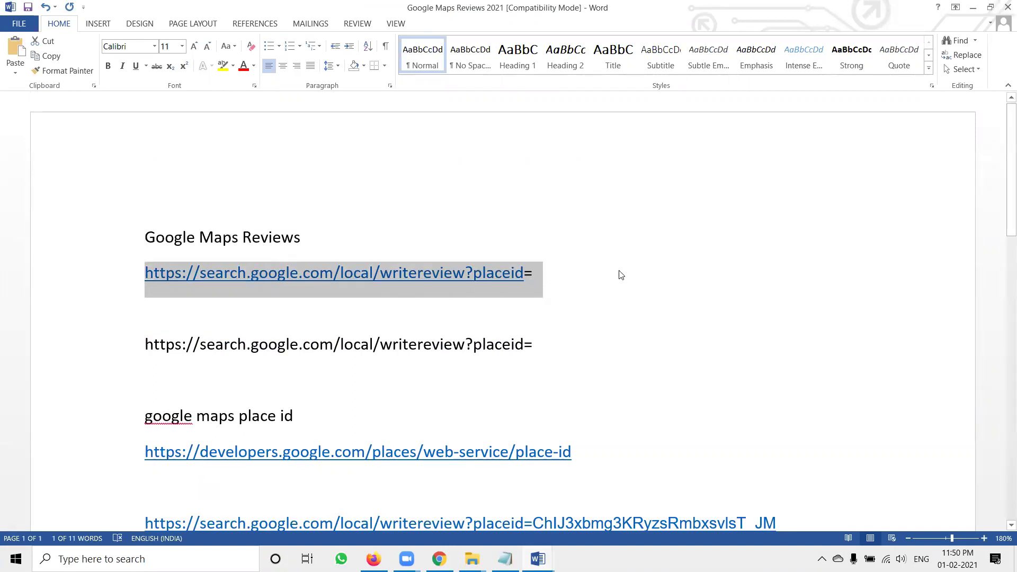
key(alt+Tab)
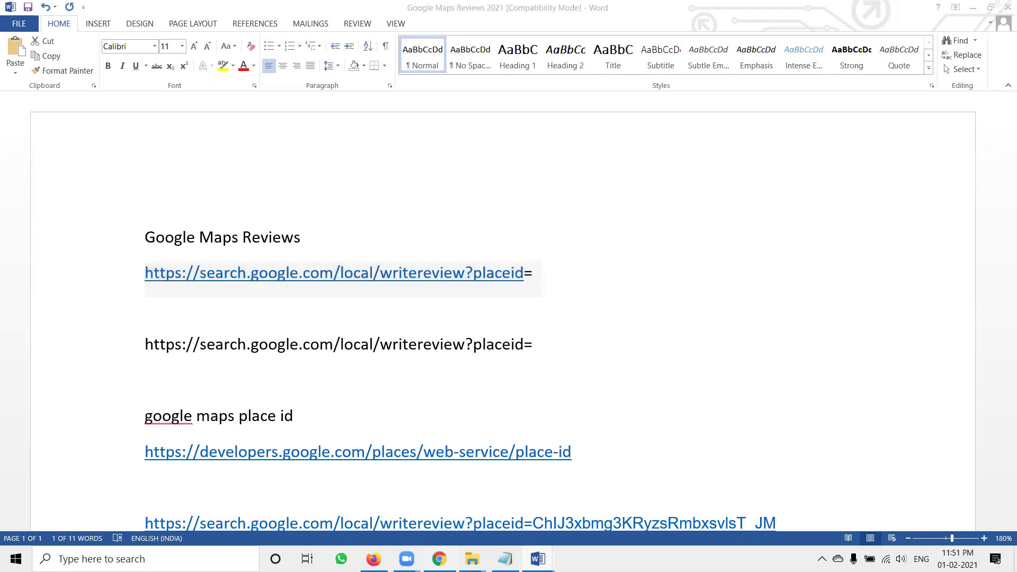
triple_click(424, 219)
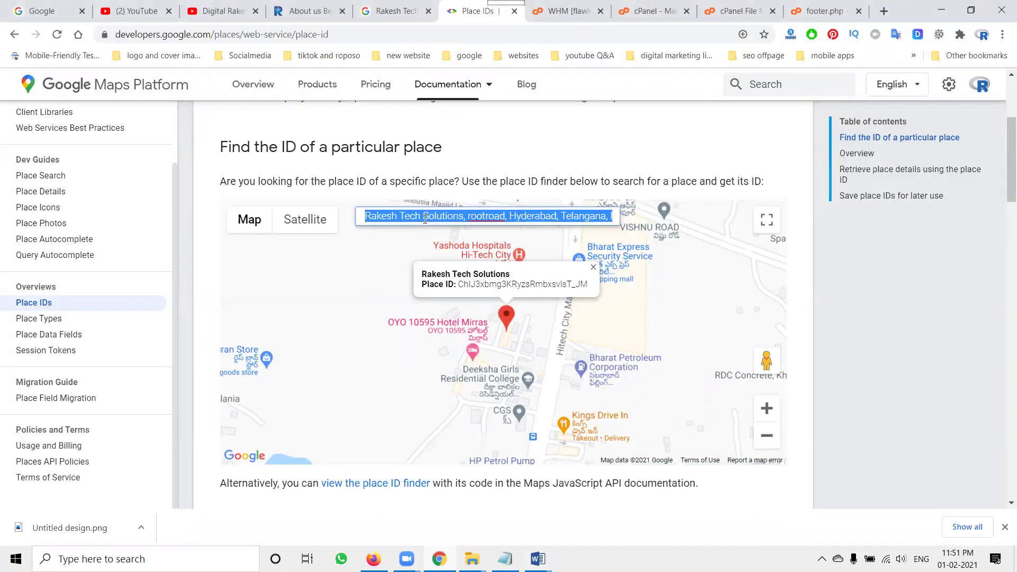
text(facebook)
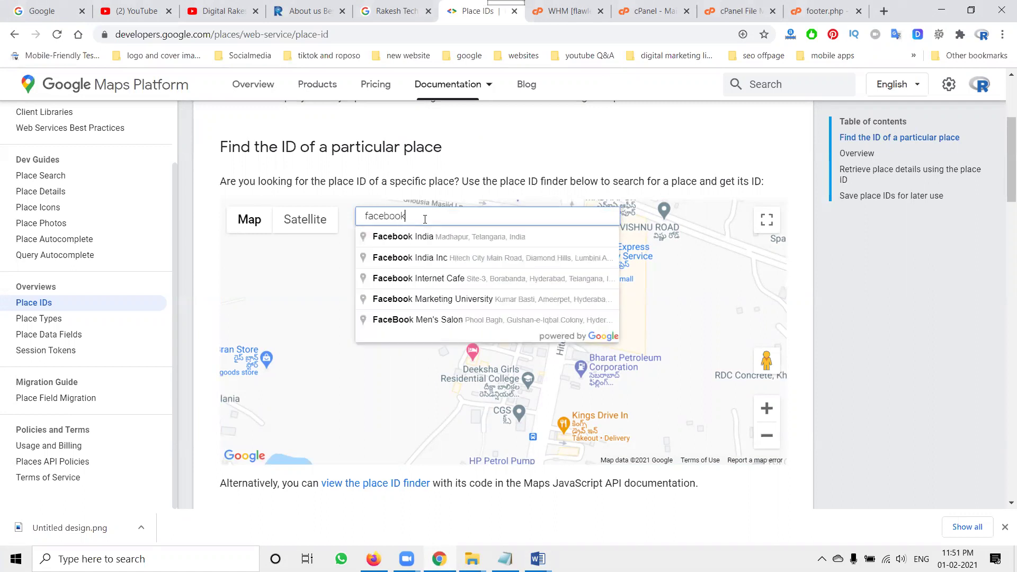
- Look up and select the place IDs of Facebook India and IBM India Pvt Ltd
click(438, 237)
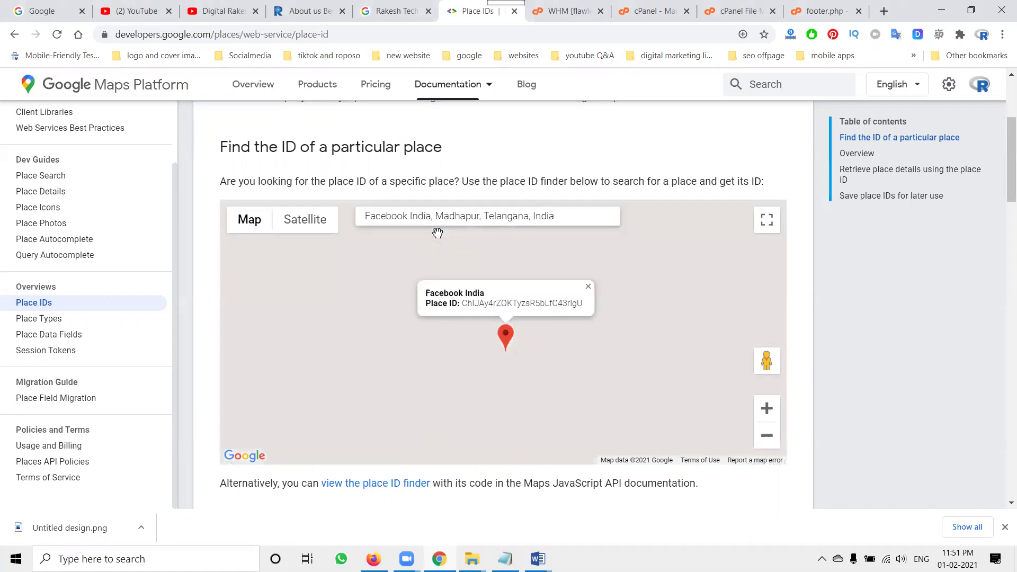
double_click(511, 309)
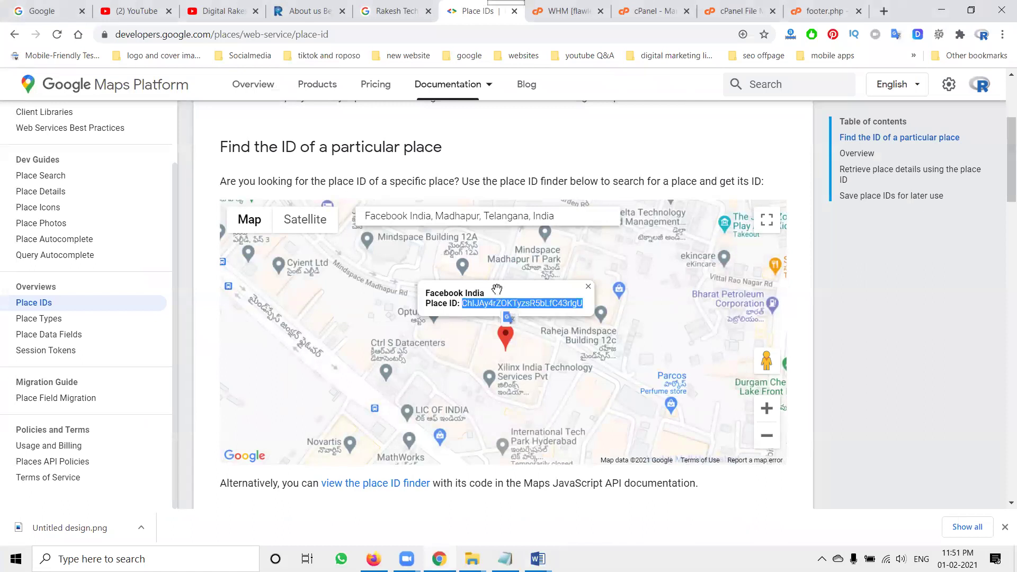
triple_click(454, 216)
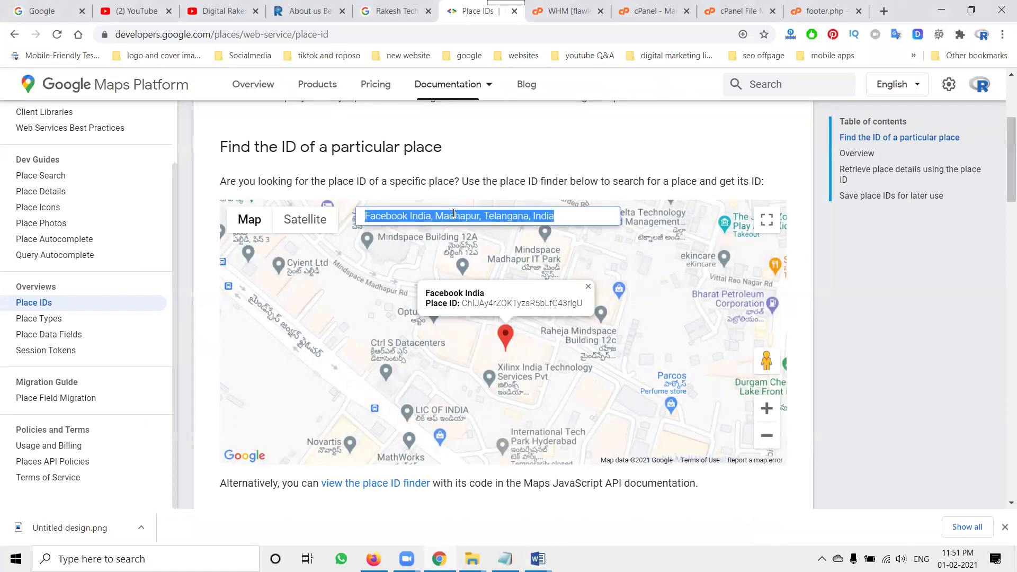
text(ibm)
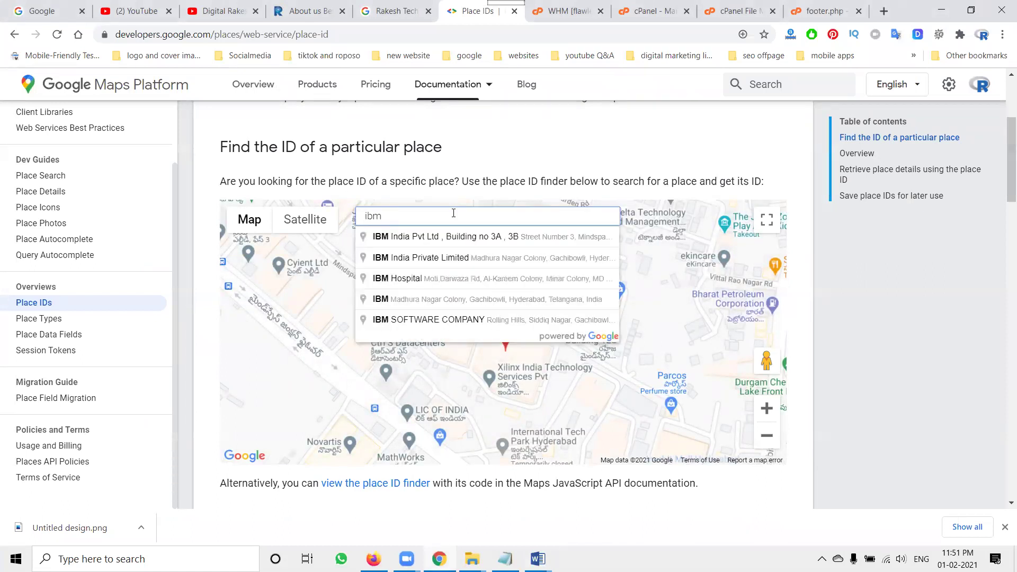
click(447, 238)
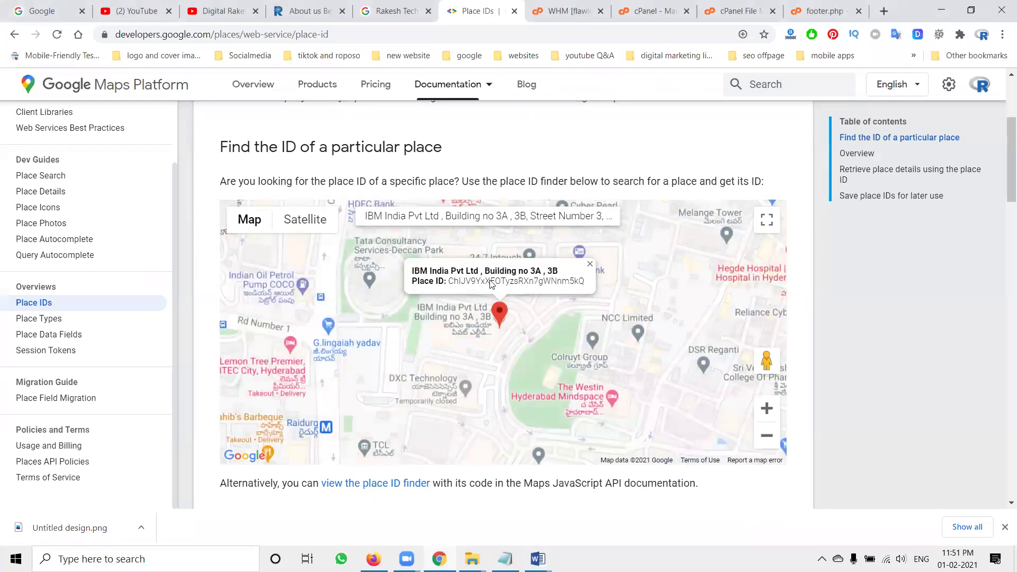
double_click(491, 284)
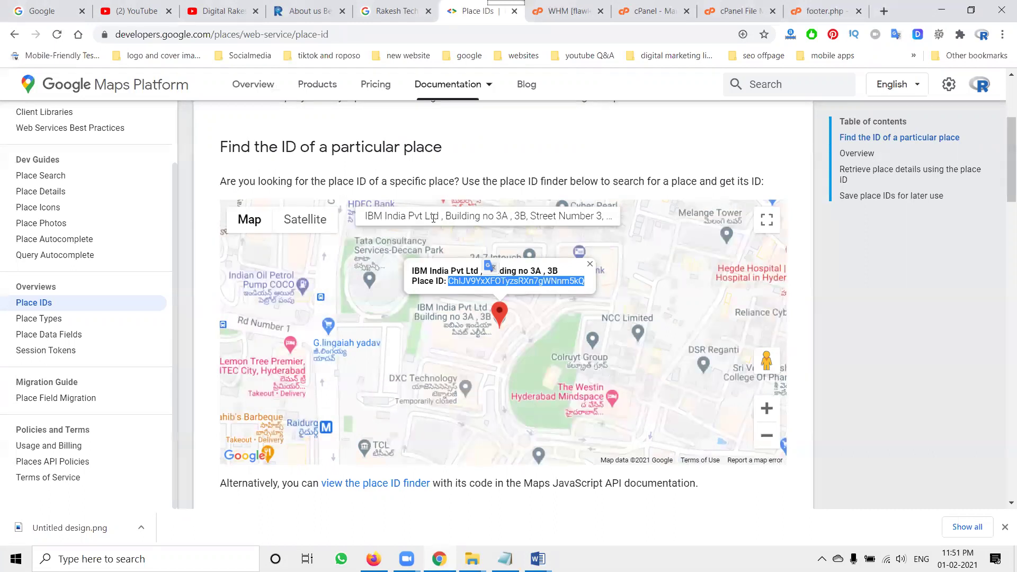
- Bring back the Google Maps Reviews 2021 Word notes
click(538, 558)
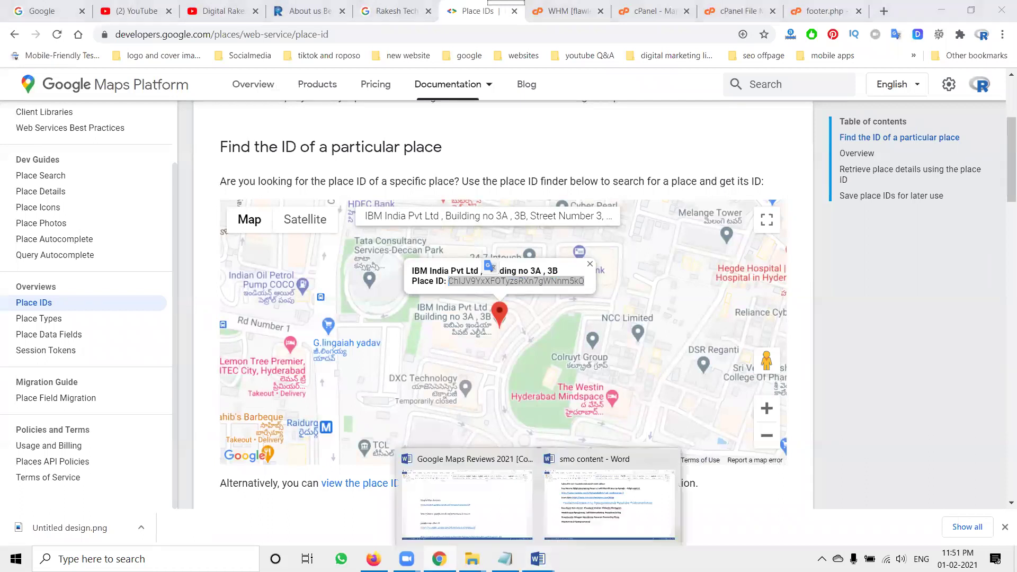
click(467, 500)
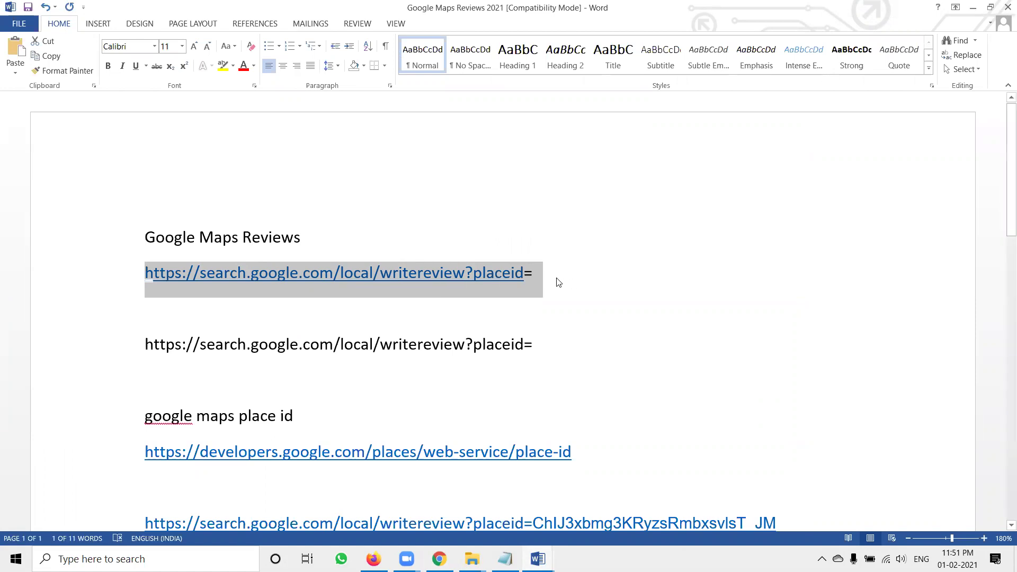
scroll(627, 298, down, 3)
scroll(640, 309, down, 1)
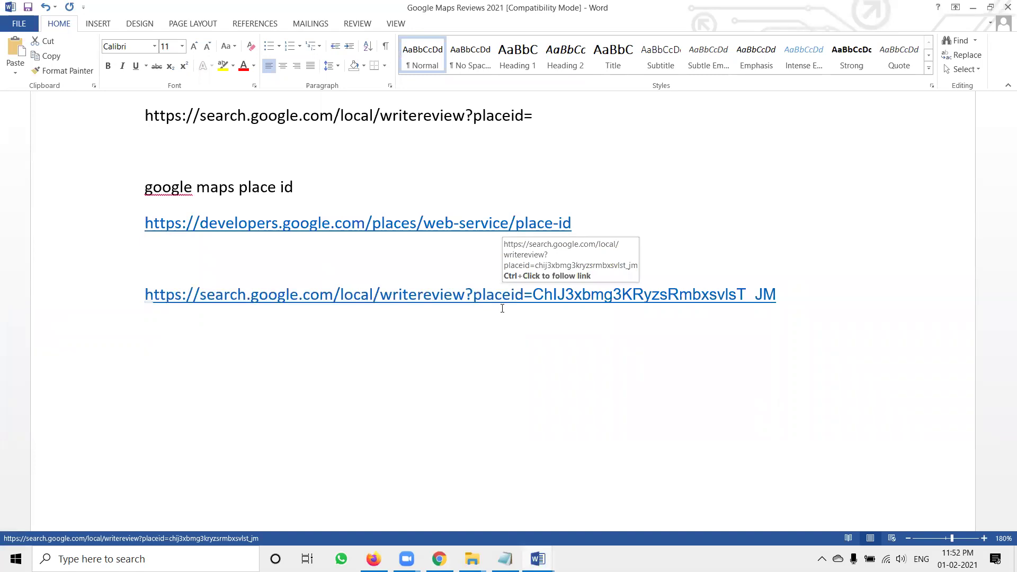
- Select the completed write-review hyperlink with the place ID, then switch to Chrome
click(99, 309)
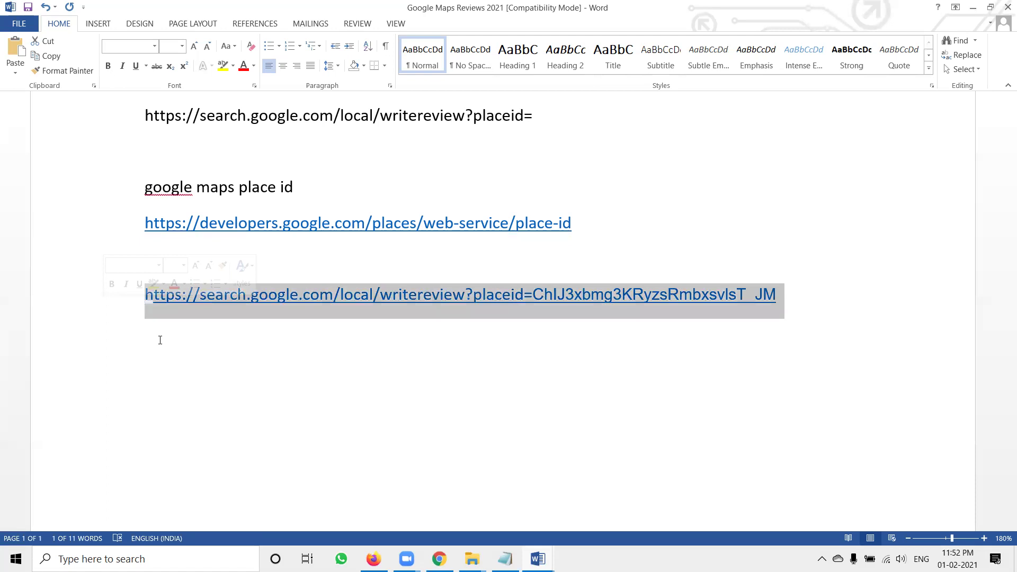
key(alt+Tab)
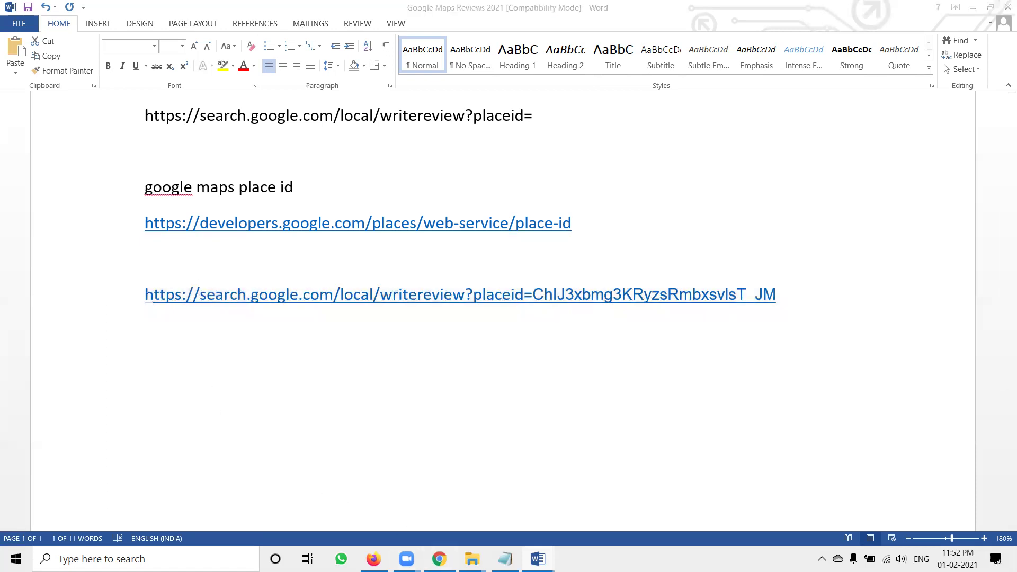
click(207, 14)
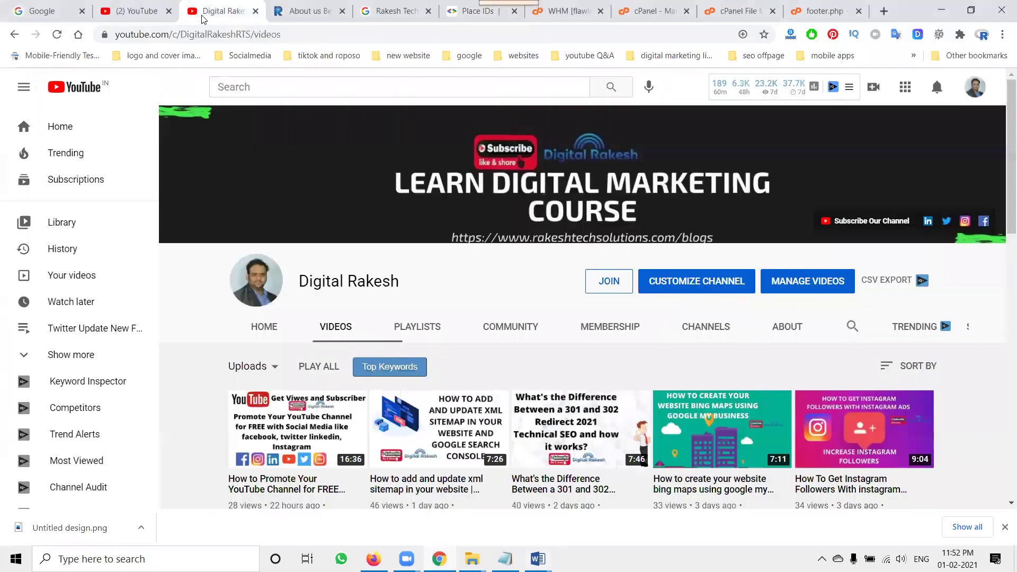